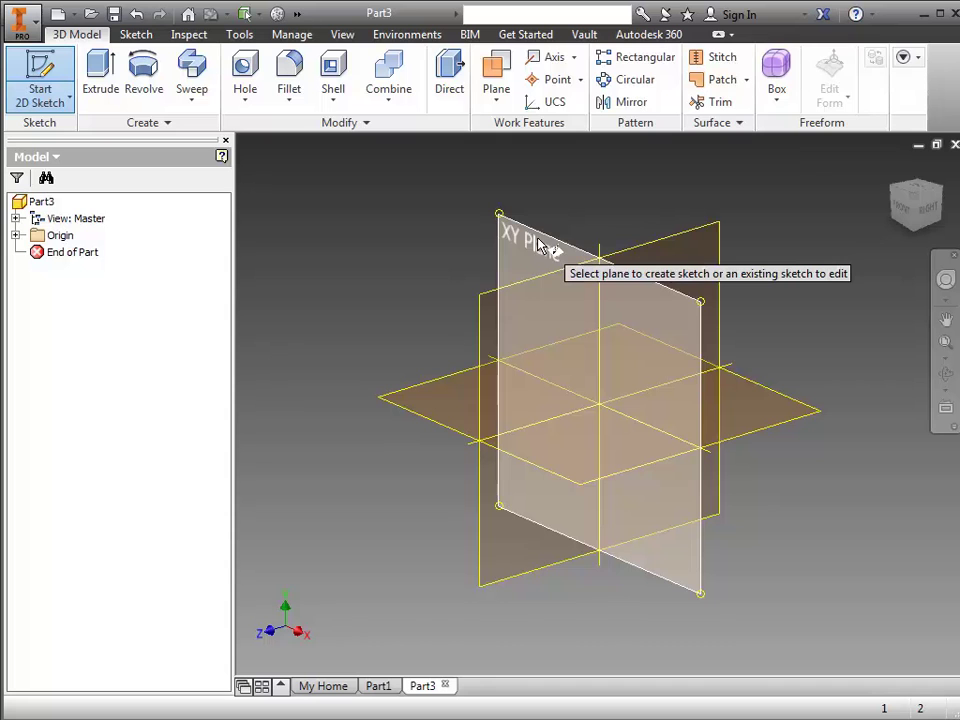
Start a sketch on the XY plane and draw a 1.000 in diameter circle at the origin.
left_click(538, 243)
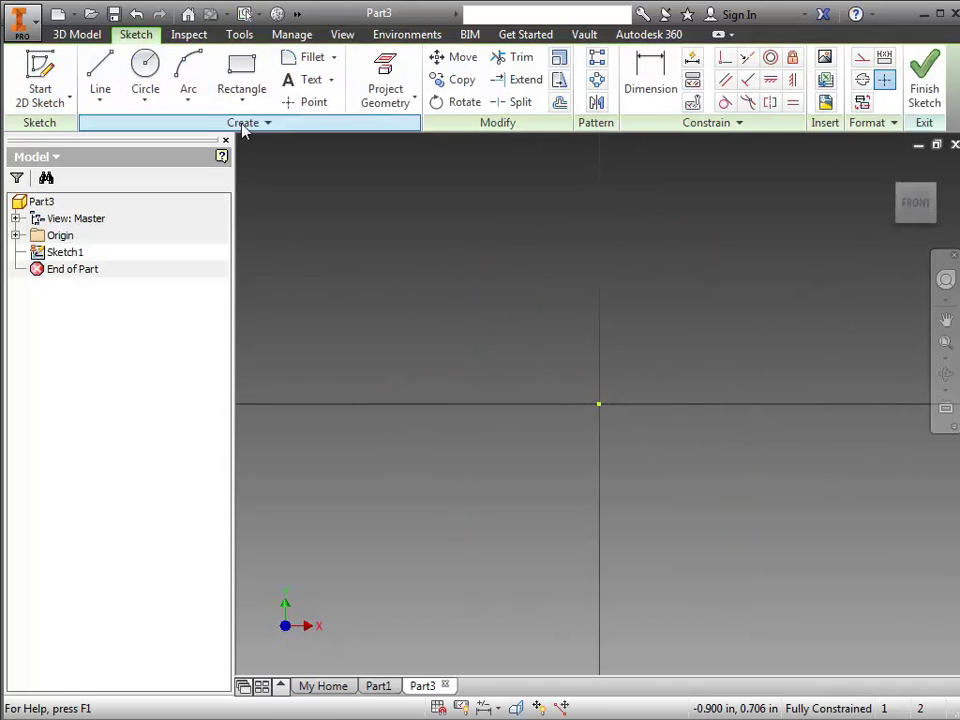
left_click(143, 65)
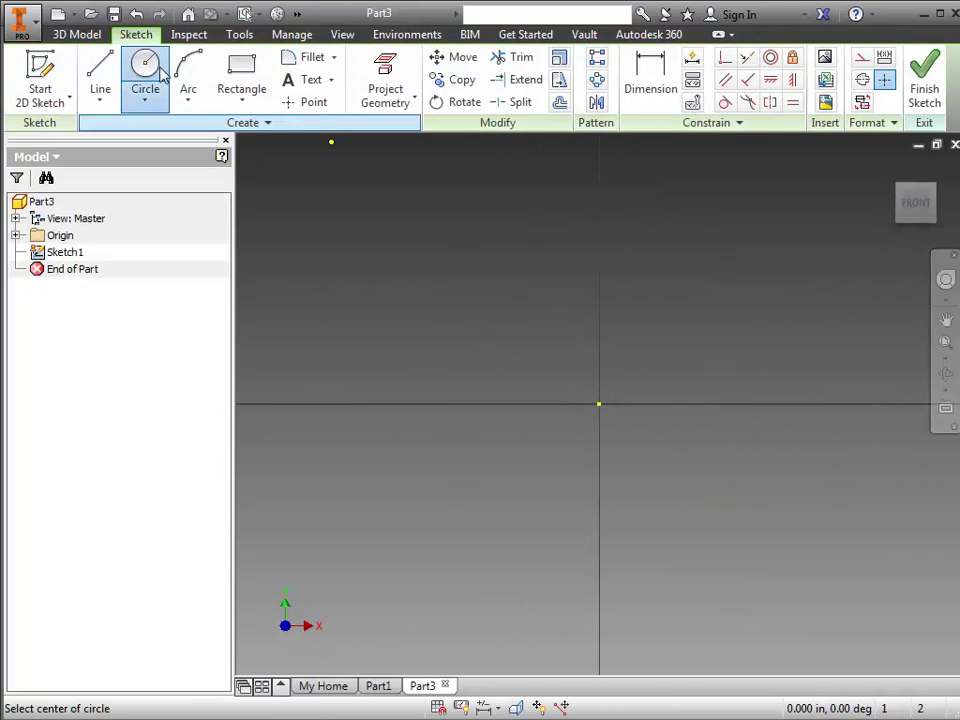
left_click(598, 404)
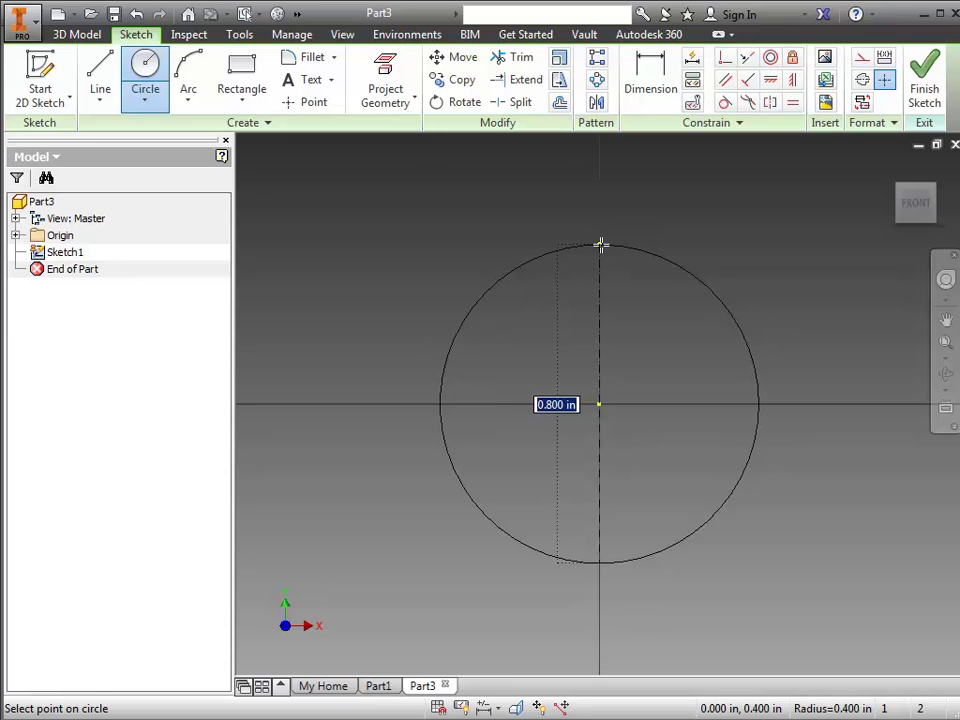
type("1")
key("Return")
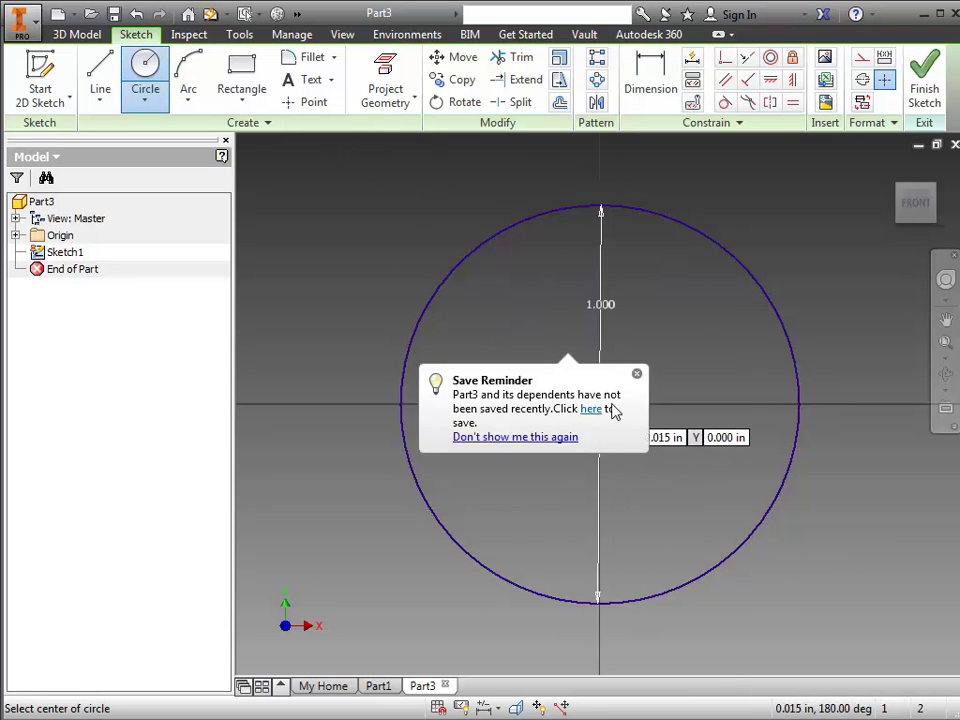
left_click(637, 373)
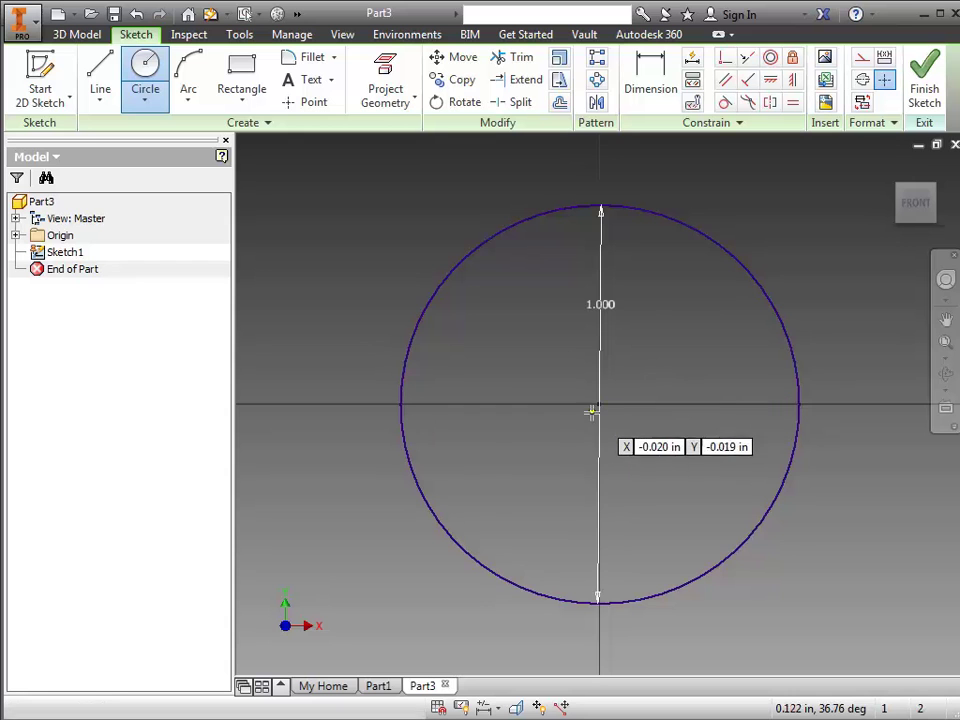
Add a concentric 0.900 in circle at the origin and finish the sketch.
left_click(600, 404)
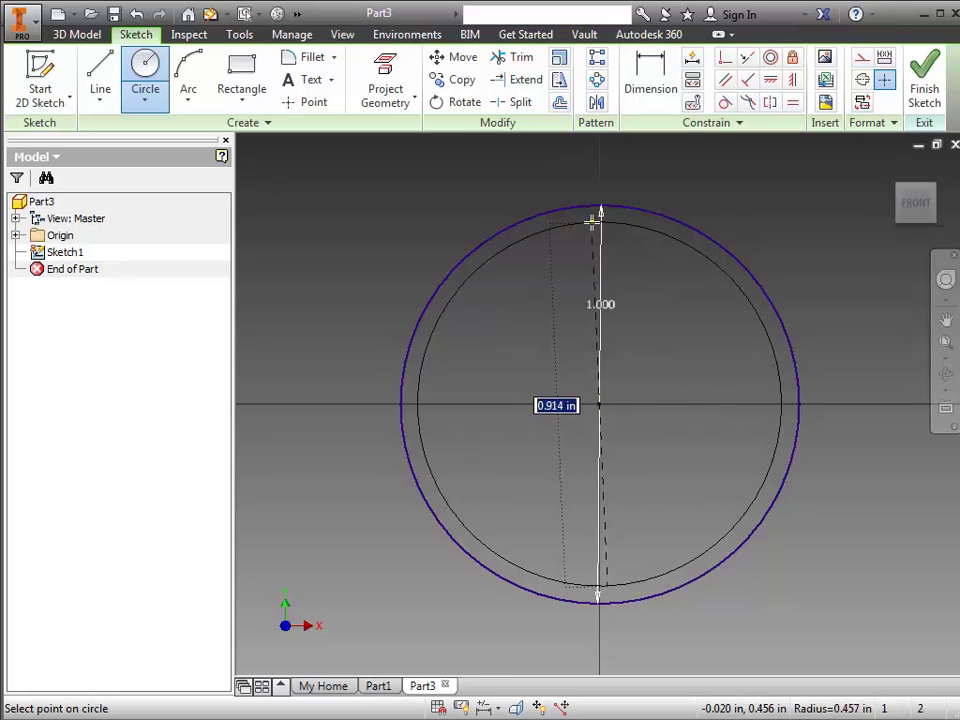
type(".9")
key("Return")
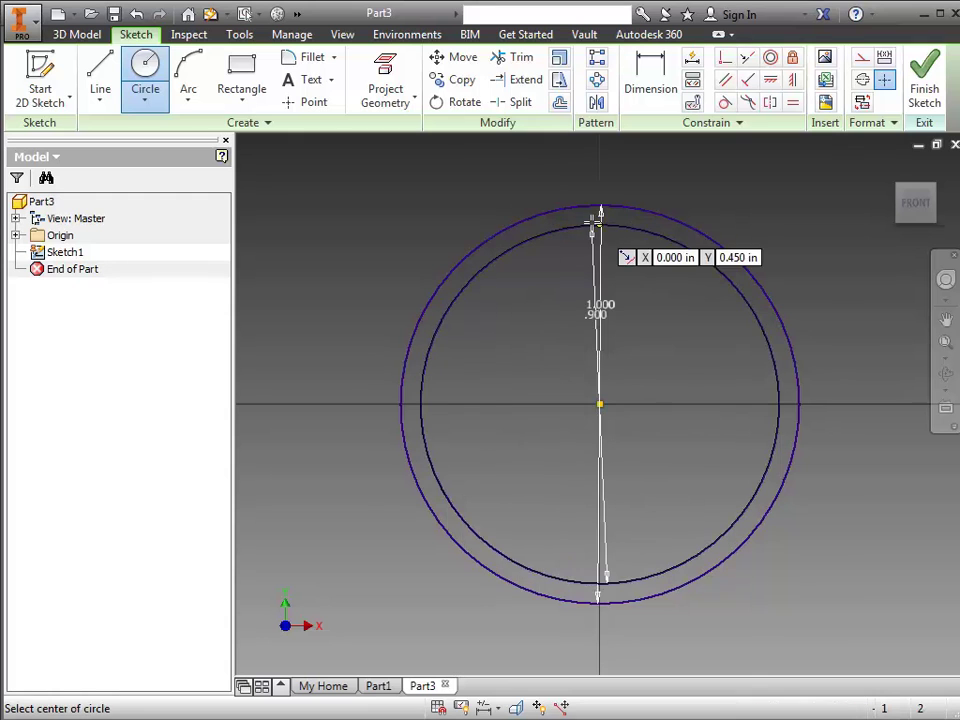
left_click(938, 82)
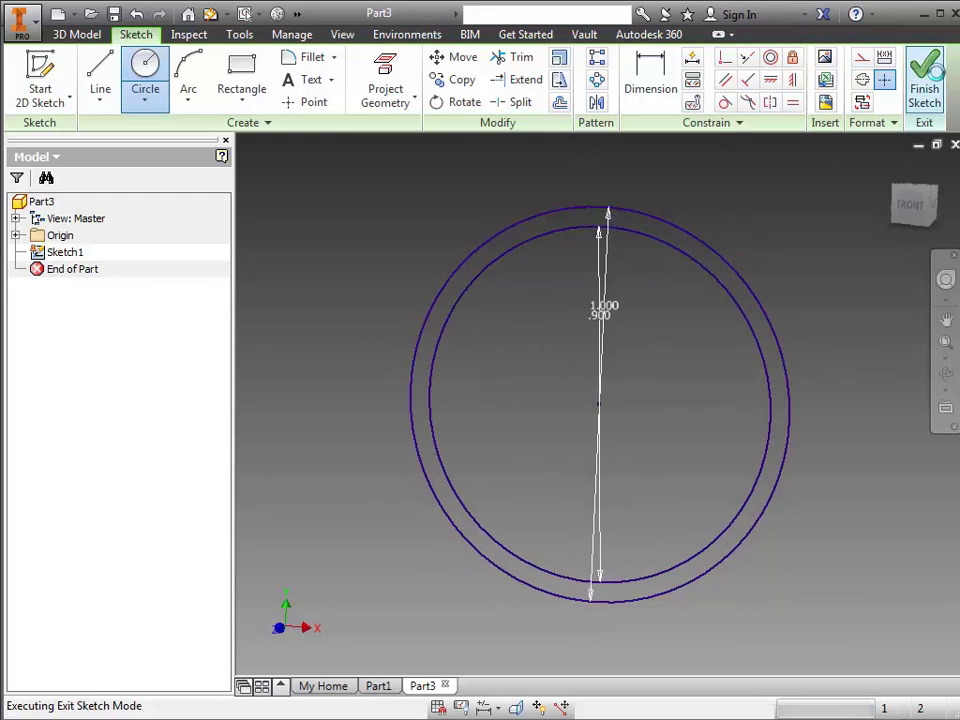
Extrude the ring profile between the 1.000 and 0.900 circles 0.4 in.
left_click(103, 70)
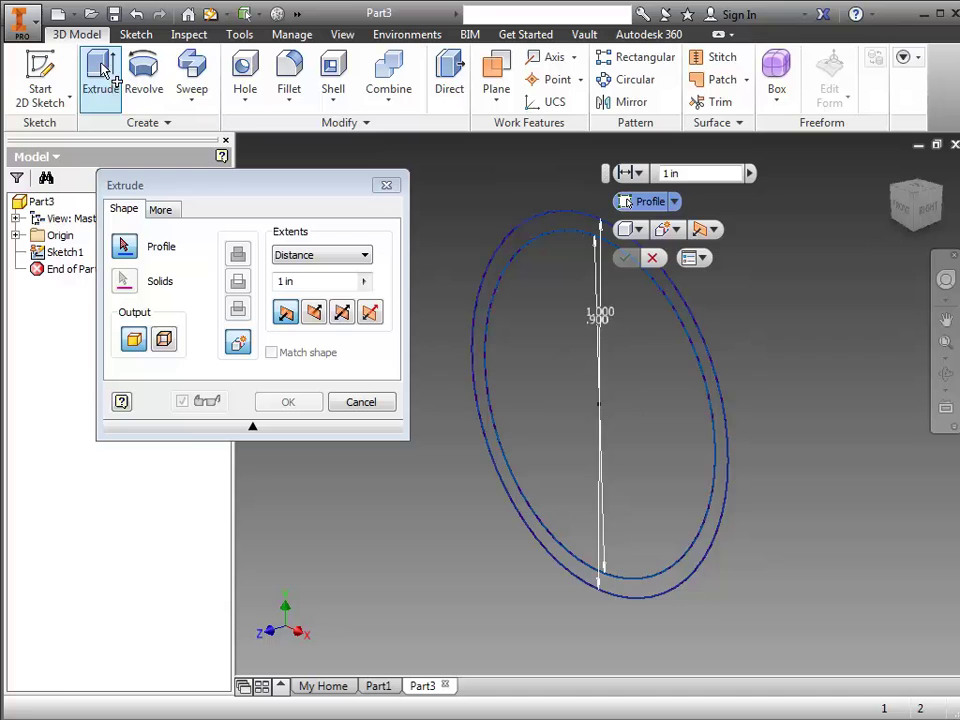
left_click(533, 229)
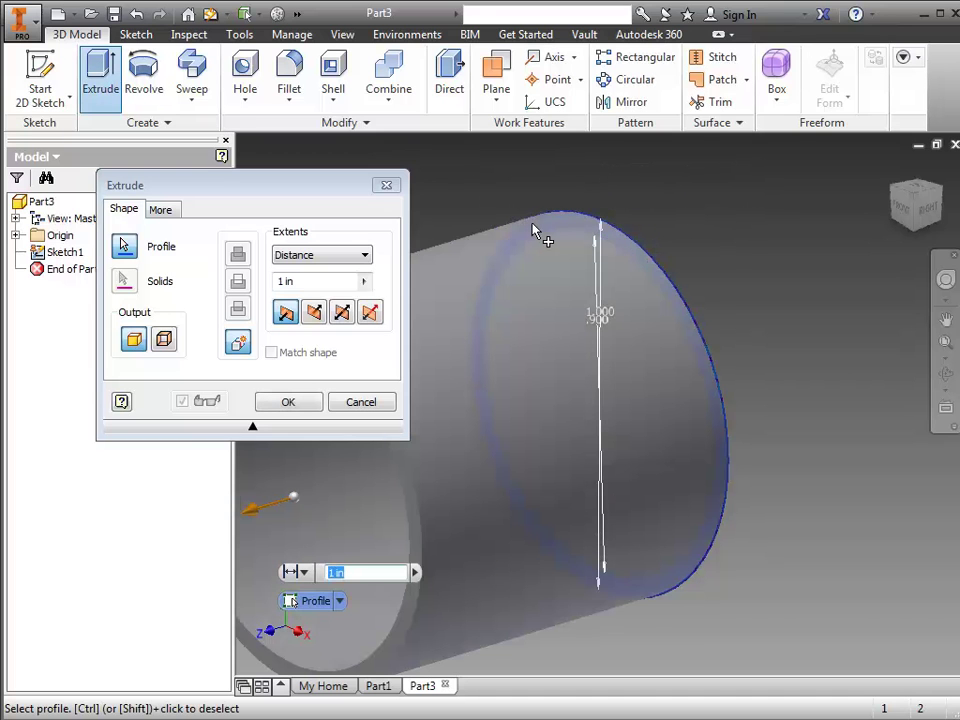
left_click(296, 281)
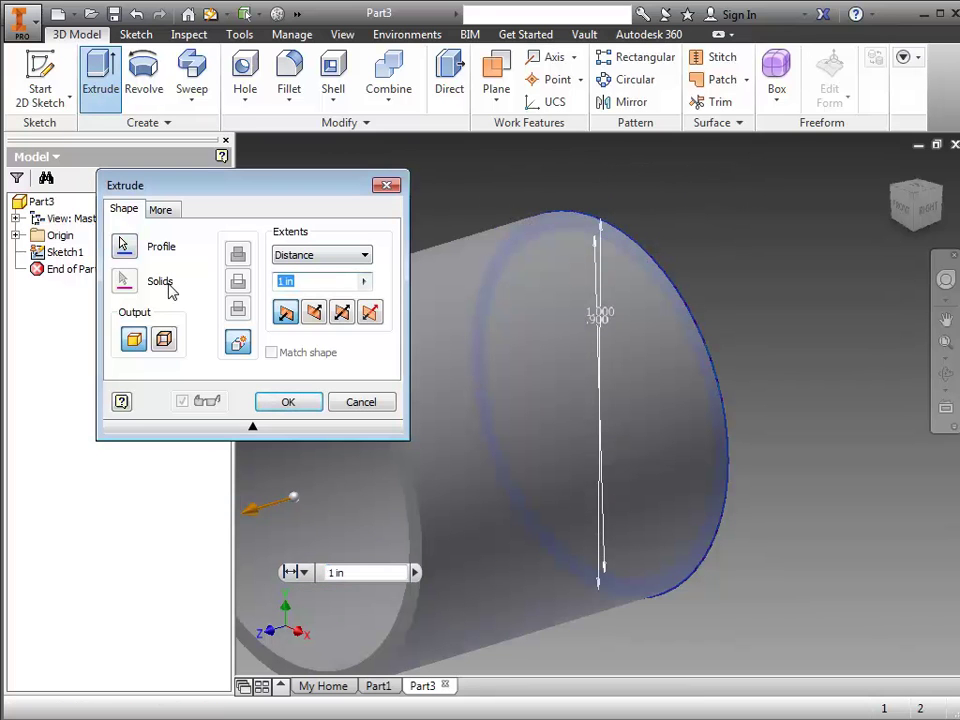
type(".4")
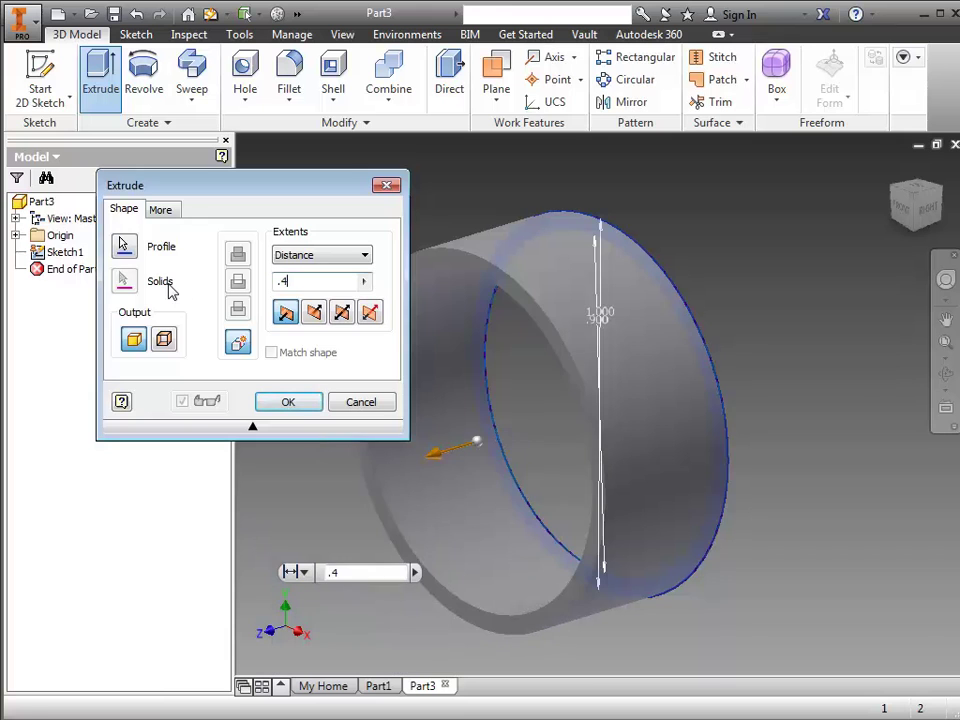
key("Return")
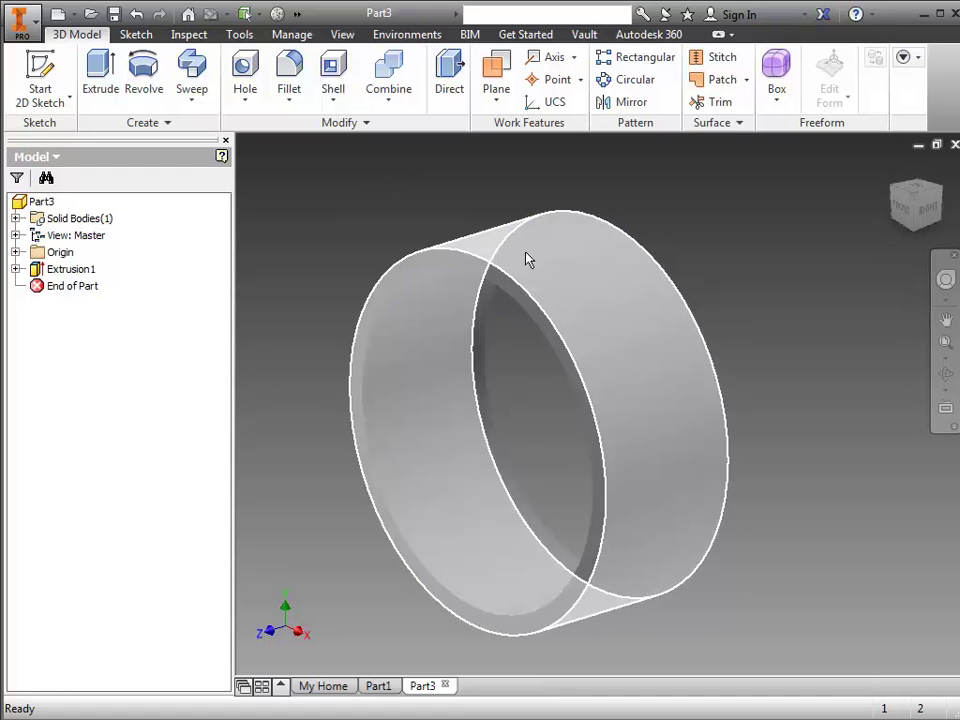
Create Work Plane1 tangent to the band's outer cylindrical face and parallel to the XZ Plane.
left_click(498, 106)
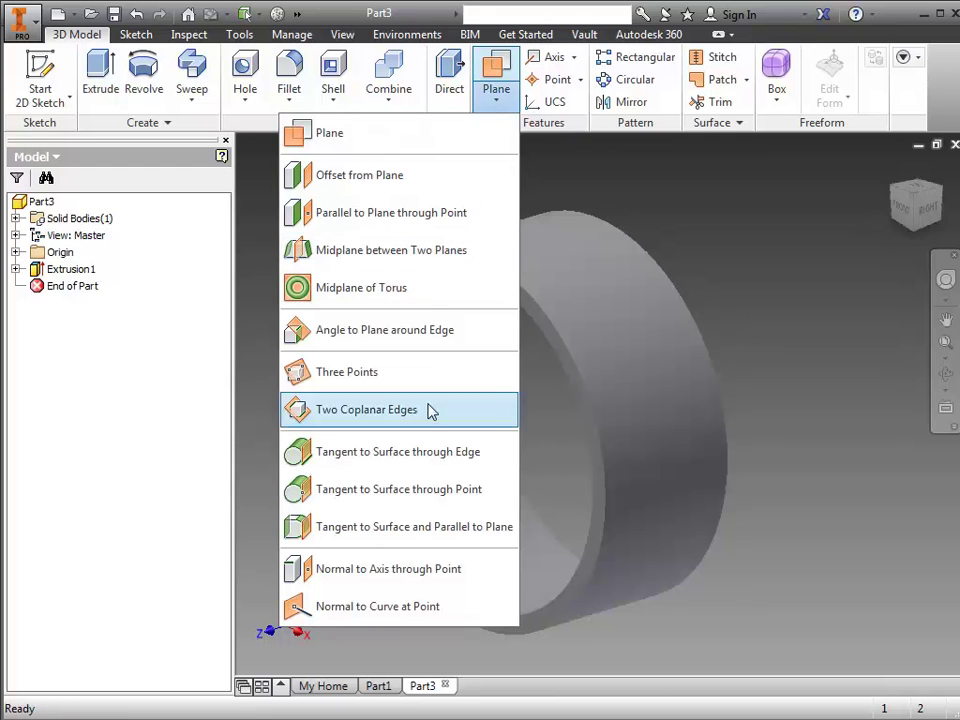
left_click(418, 529)
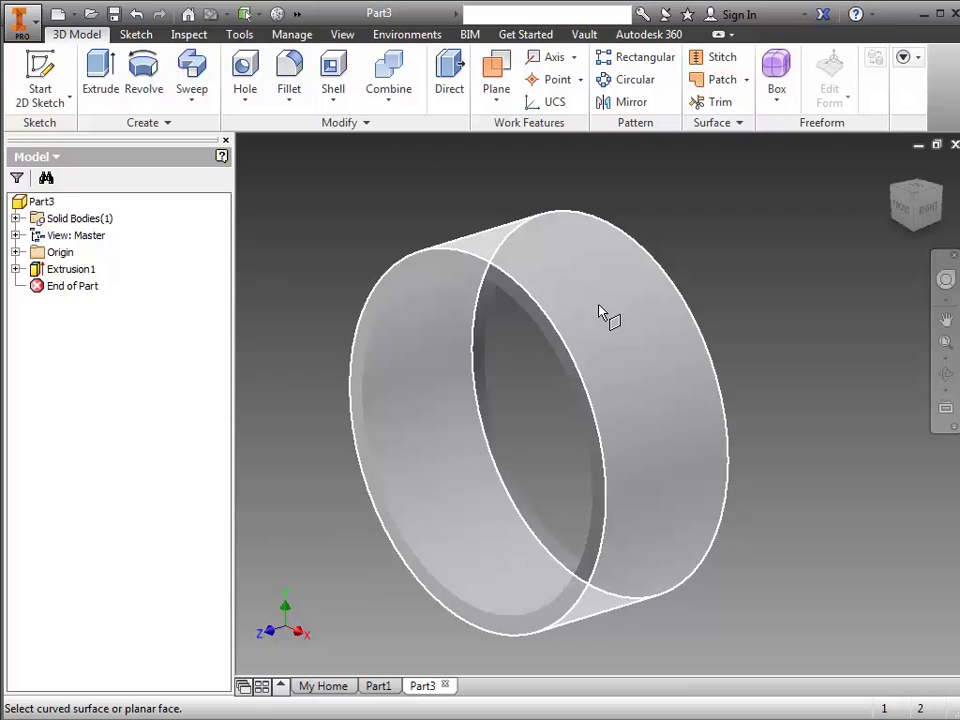
left_click(590, 320)
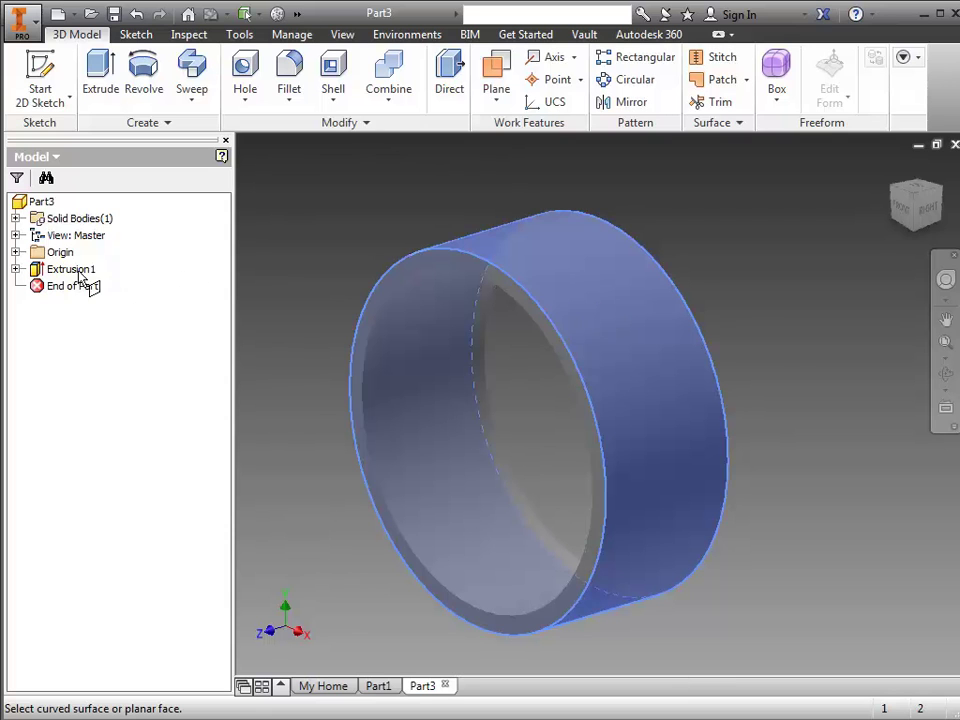
left_click(15, 253)
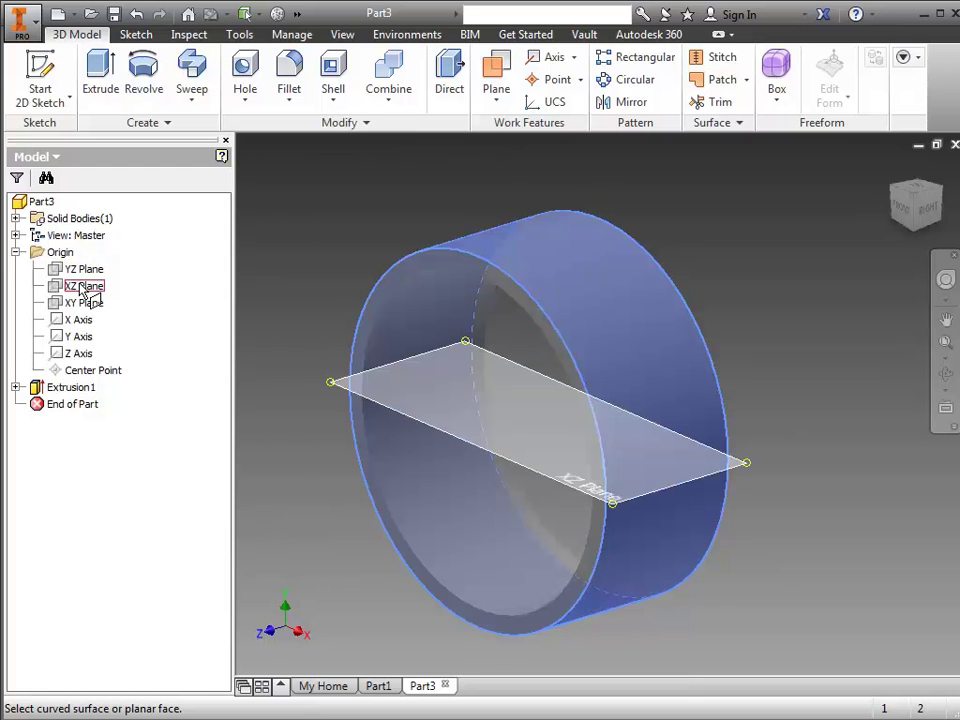
left_click(84, 287)
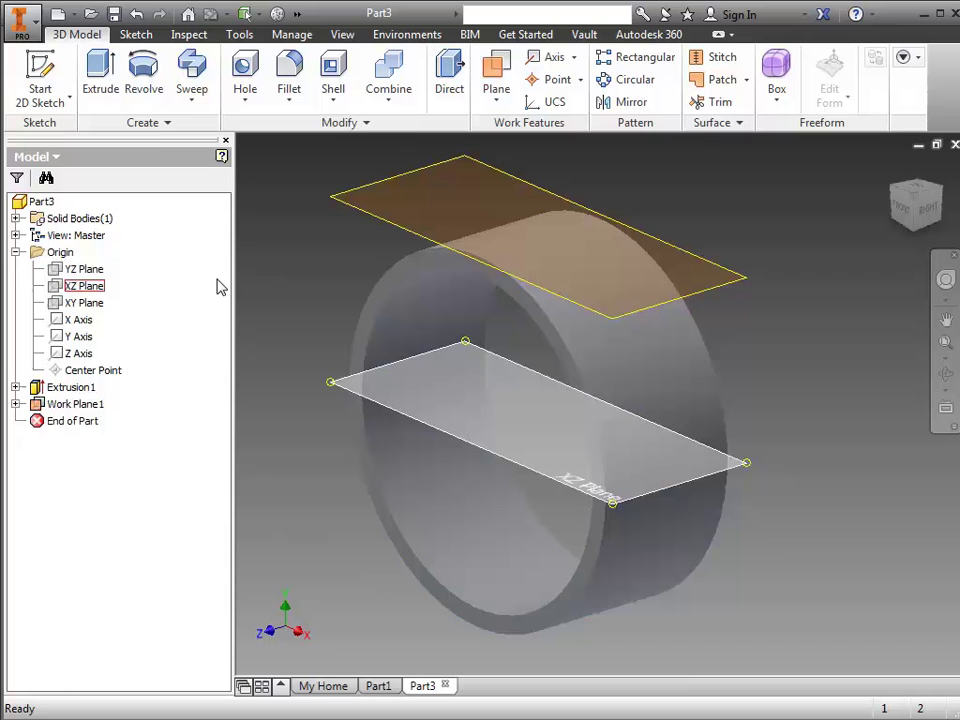
Start a sketch on Work Plane1 and draw the first narrow upright rectangle on the band.
left_click(40, 80)
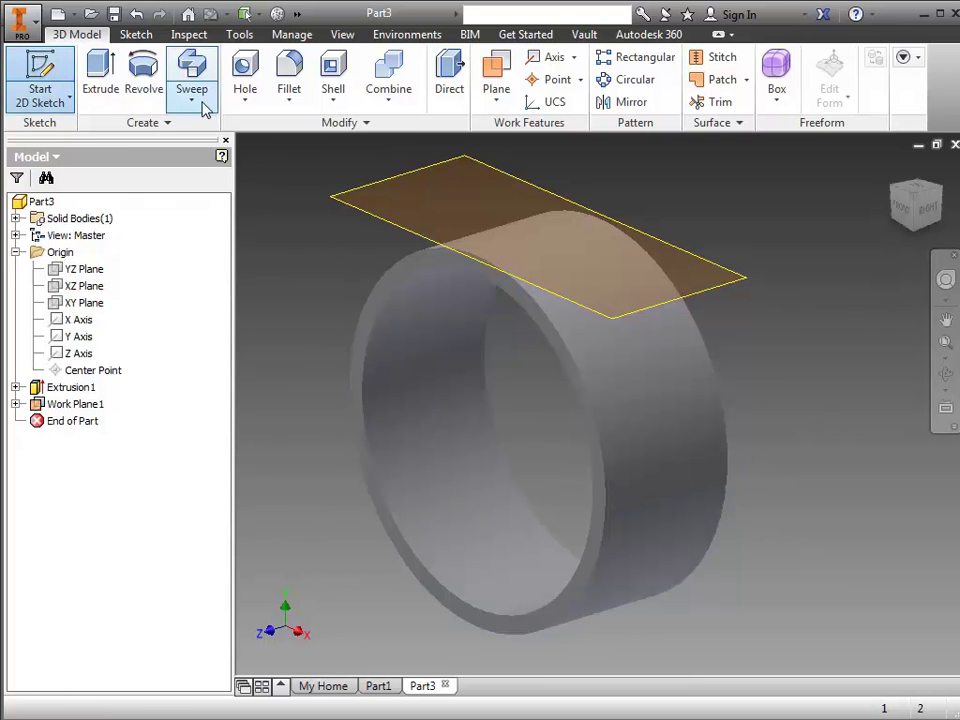
left_click(441, 168)
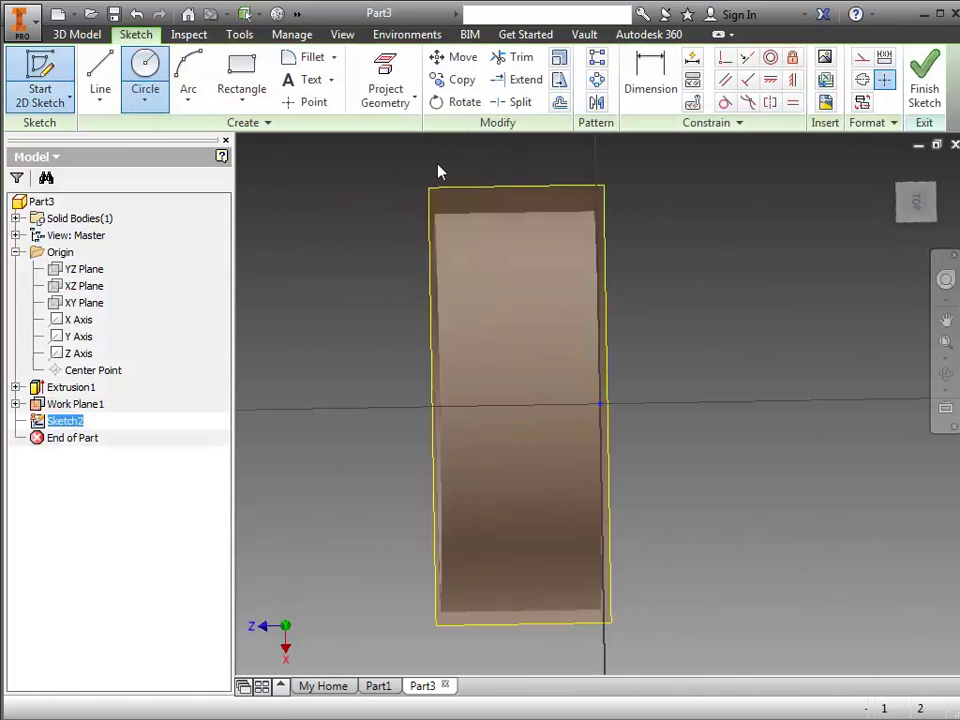
left_click(242, 86)
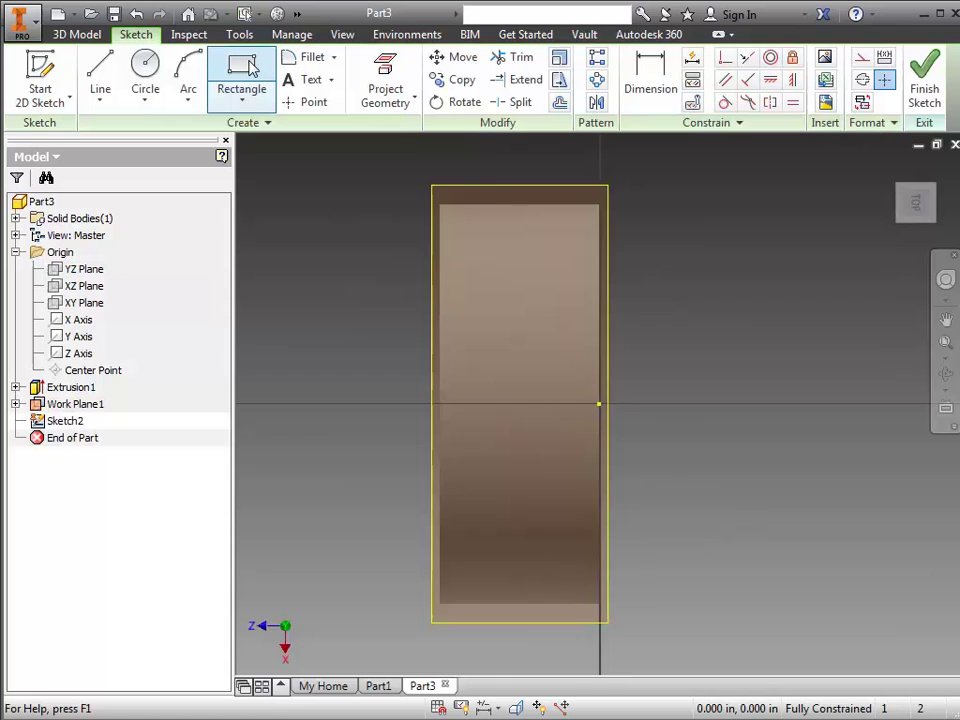
left_click(554, 350)
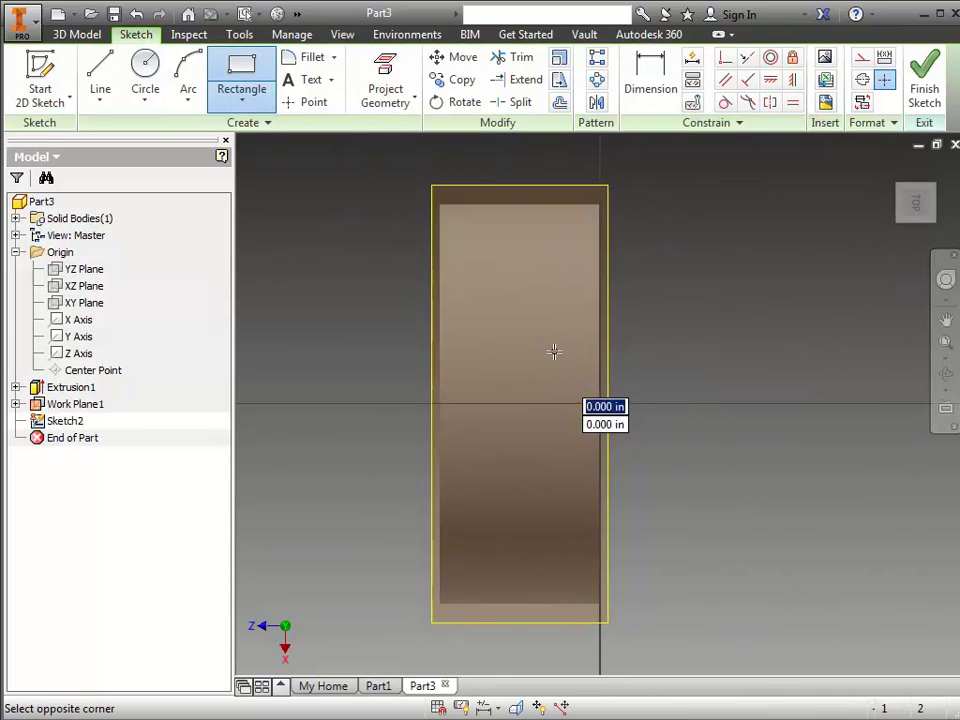
left_click(572, 449)
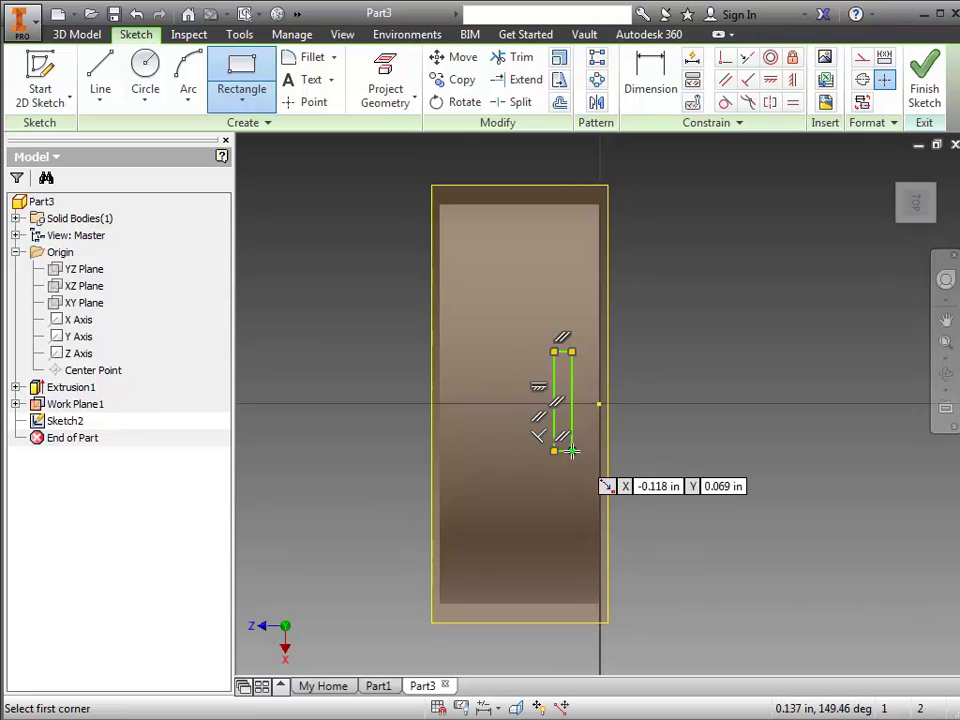
Draw two more narrow upright rectangles side by side to the left of the first.
left_click(513, 353)
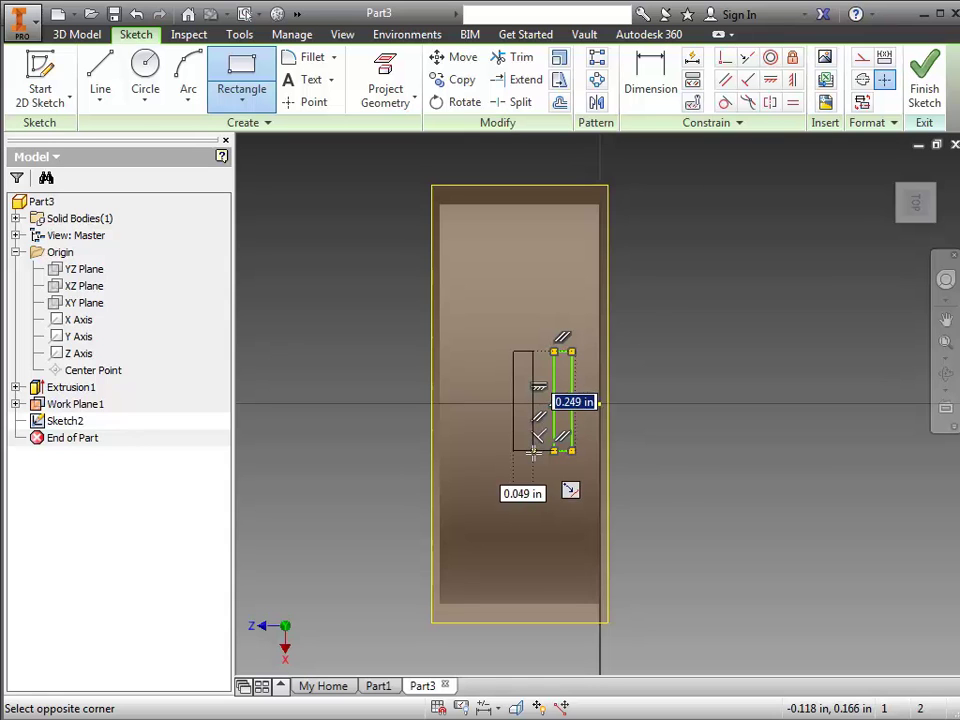
left_click(533, 451)
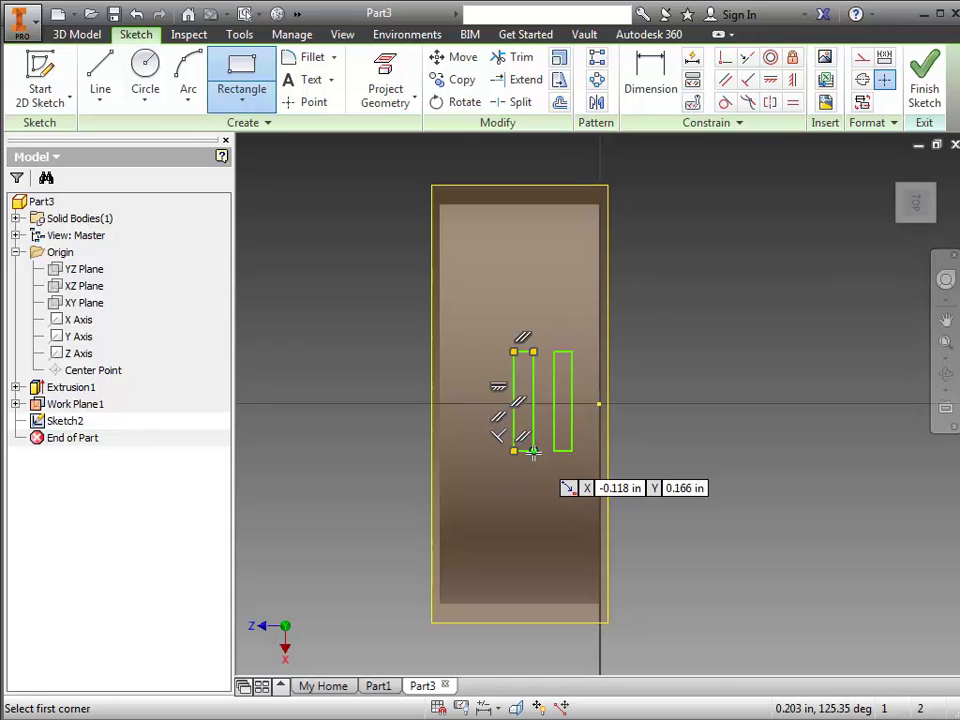
left_click(465, 352)
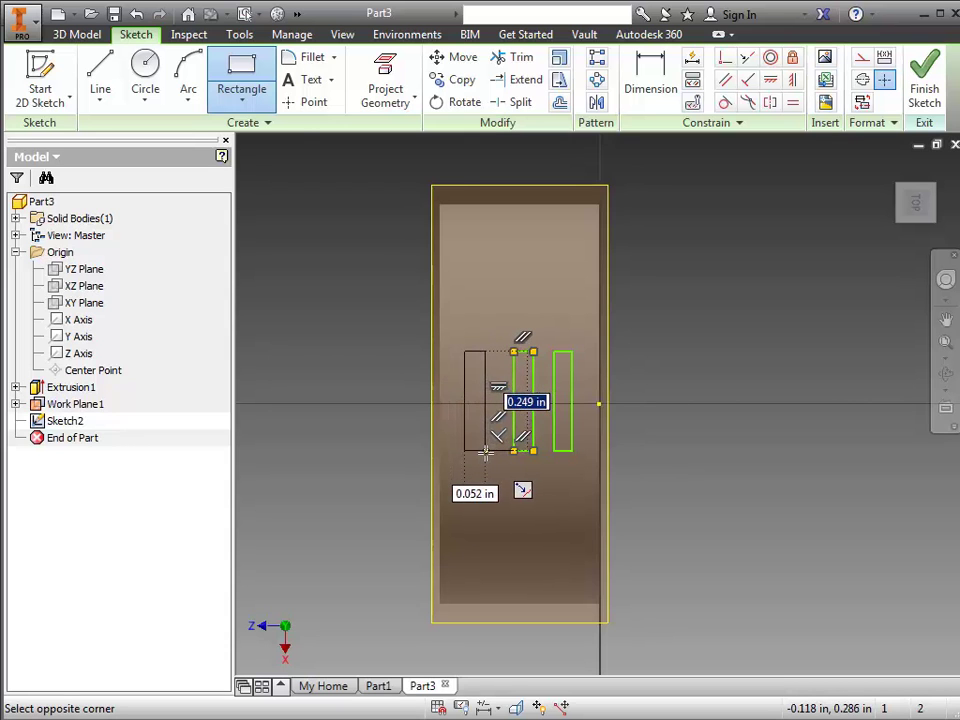
left_click(487, 451)
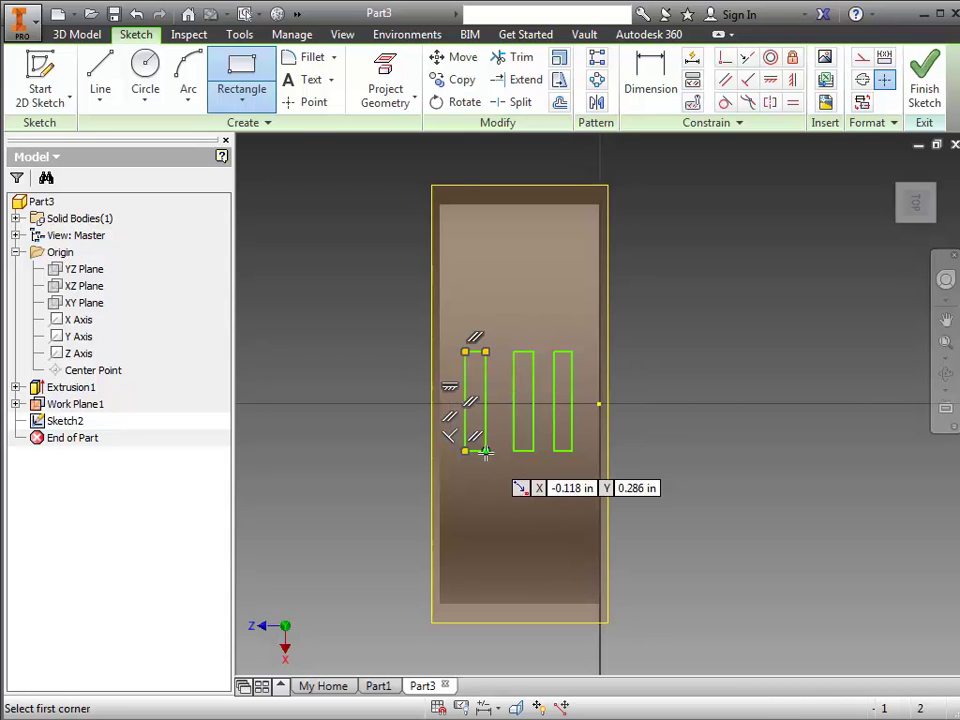
Draw two angled lines joining the right slot's corner to the sketch's right edge.
left_click(100, 75)
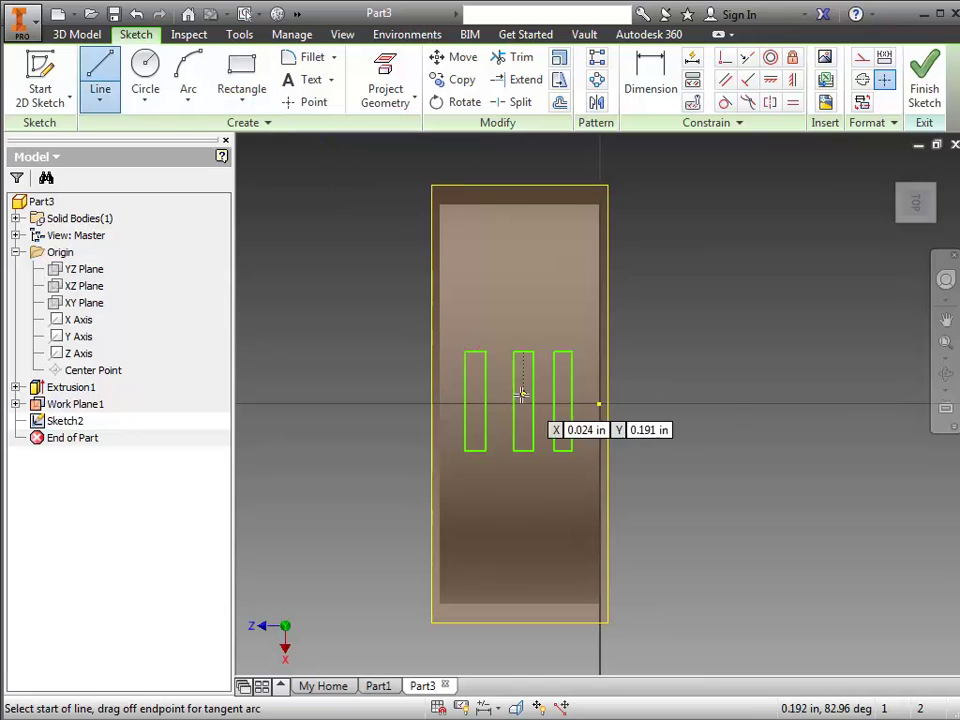
left_click(572, 378)
left_click(598, 403)
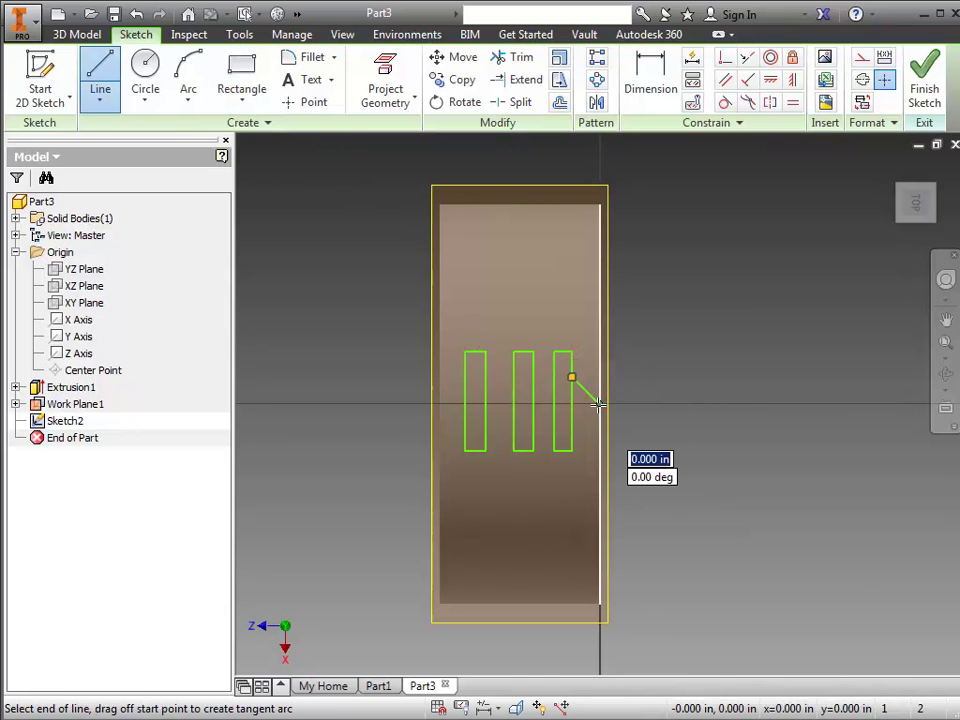
key("Escape")
left_click(599, 421)
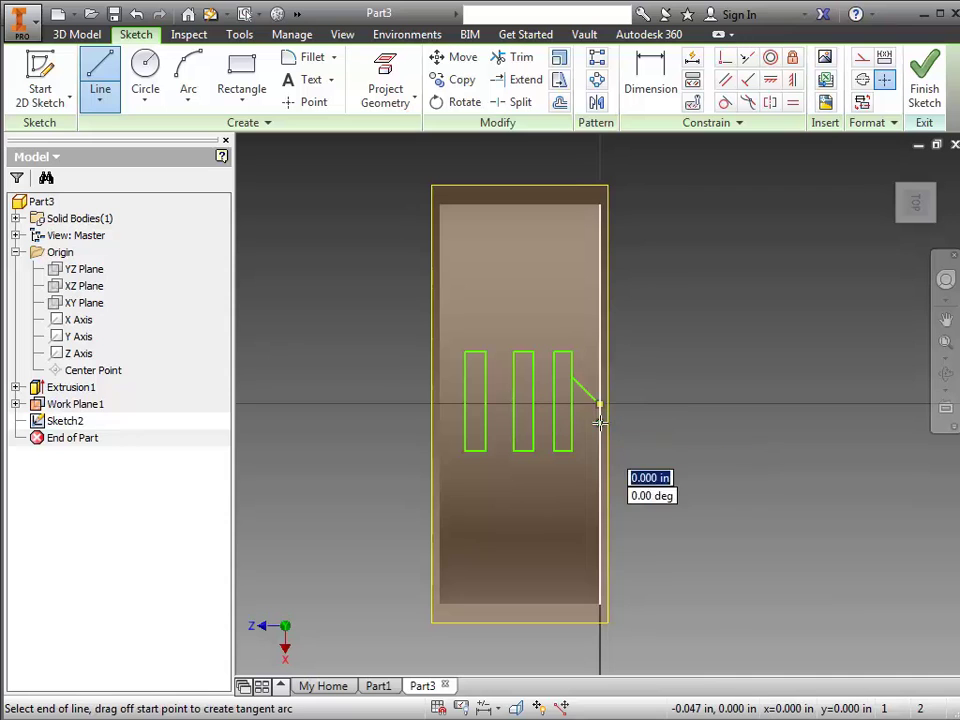
left_click(573, 401)
key("Escape")
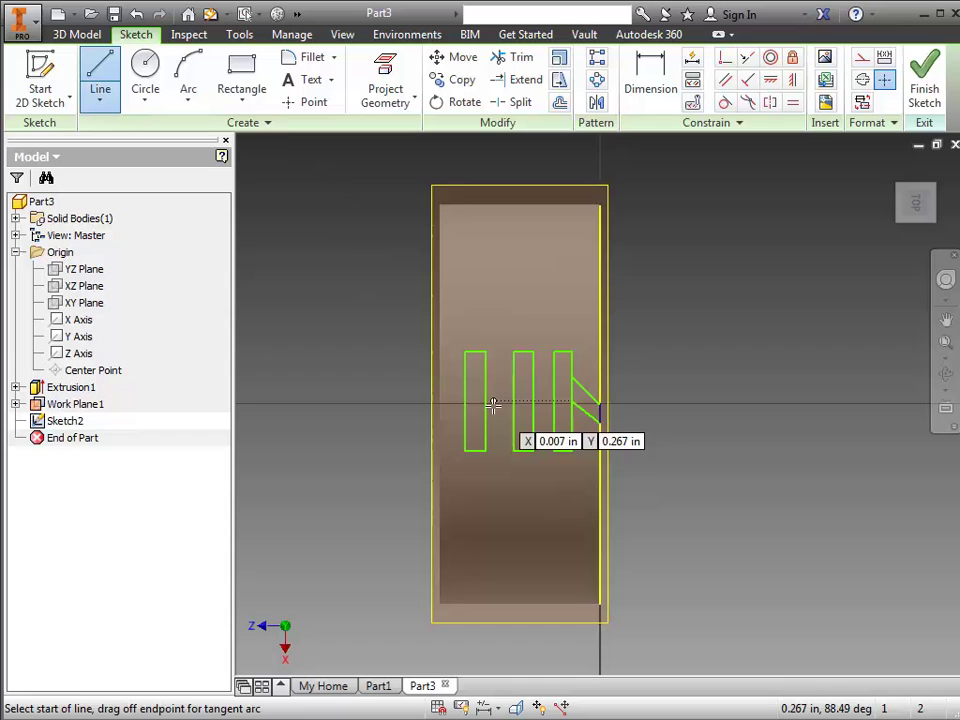
Draw matching angled lines from the left slot to the left edge and finish the sketch.
left_click(465, 378)
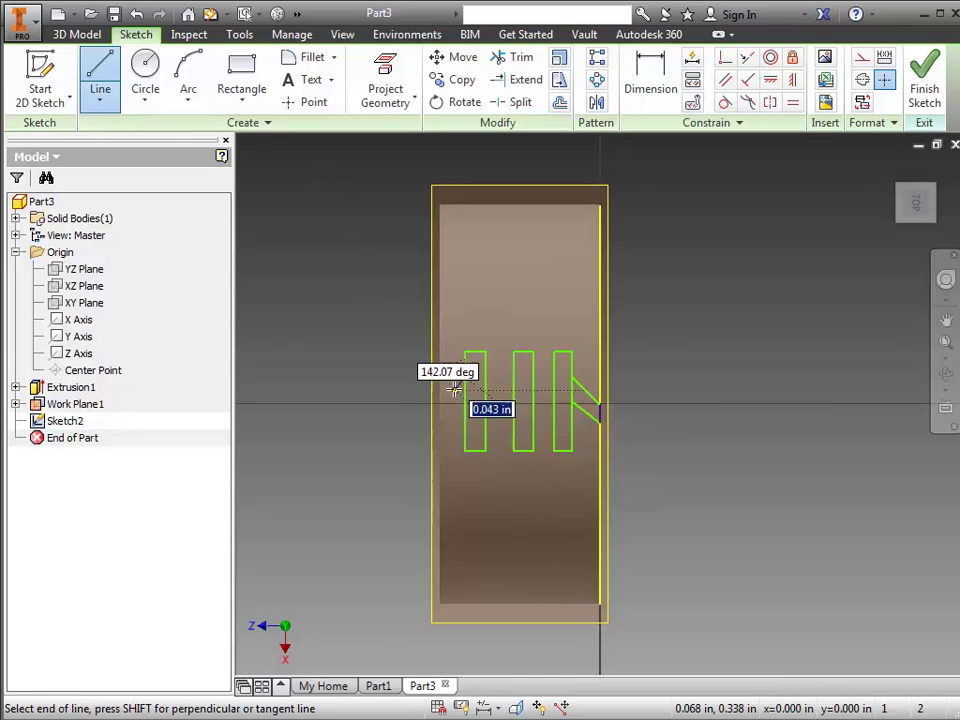
key("Escape")
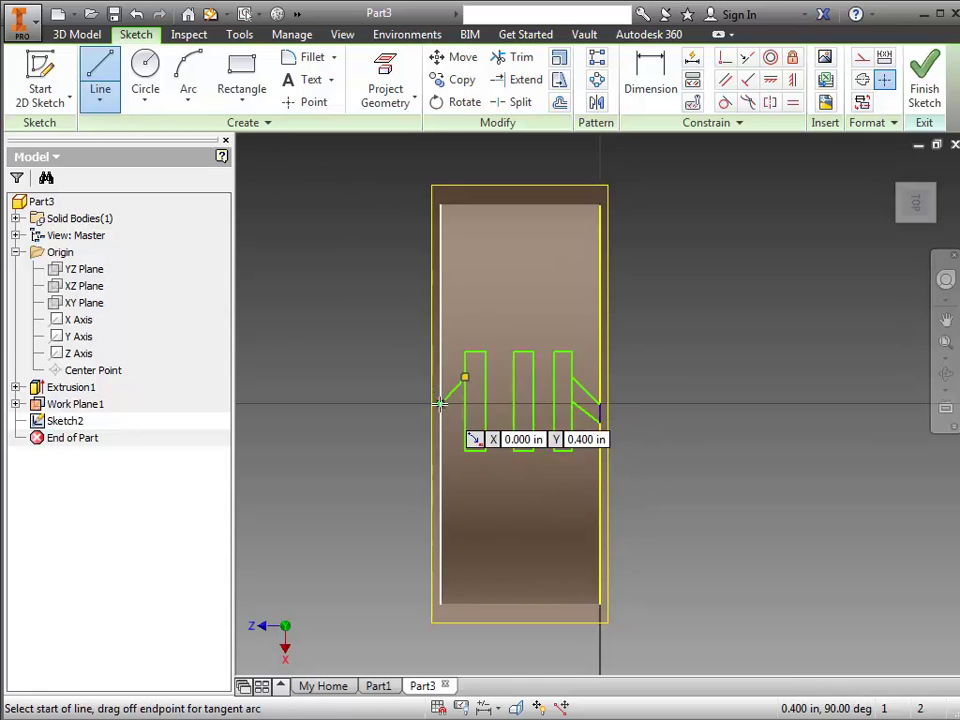
left_click(465, 378)
double_click(440, 420)
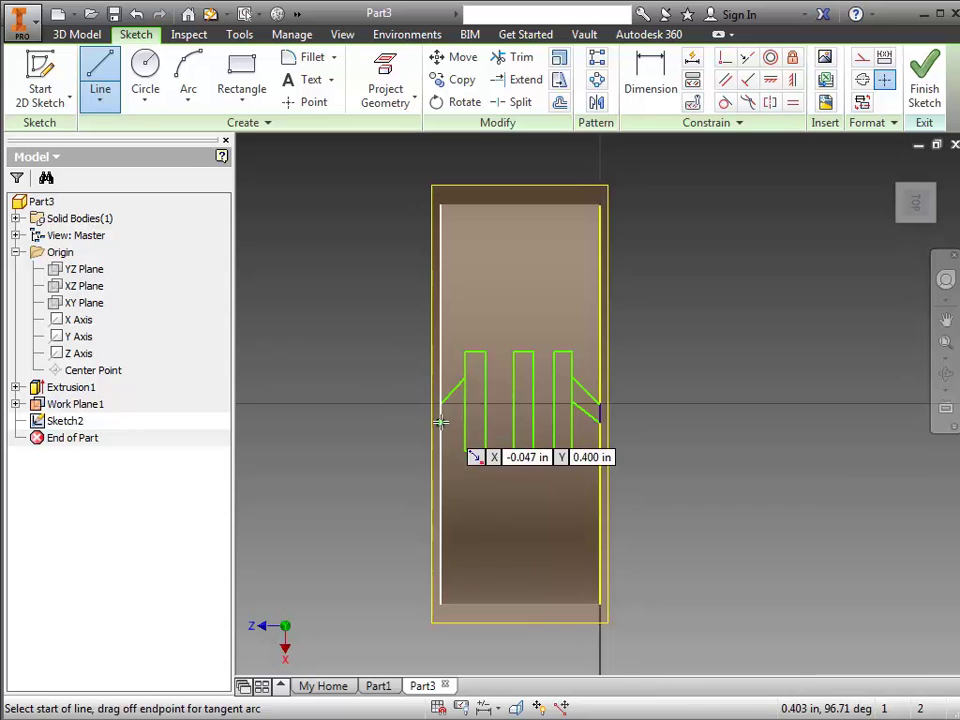
left_click(440, 421)
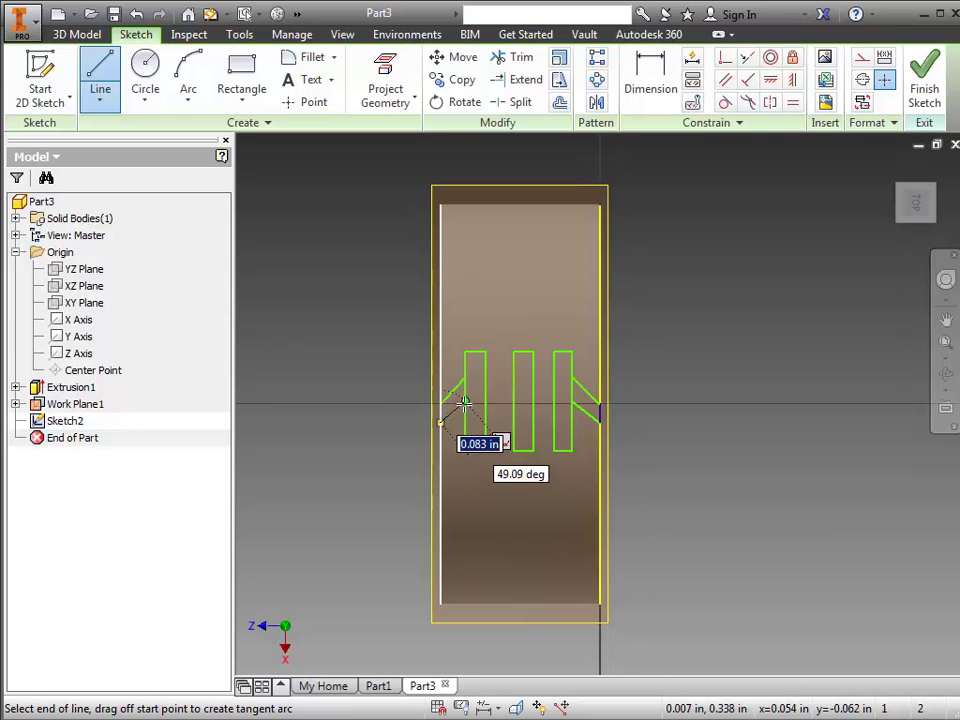
double_click(465, 401)
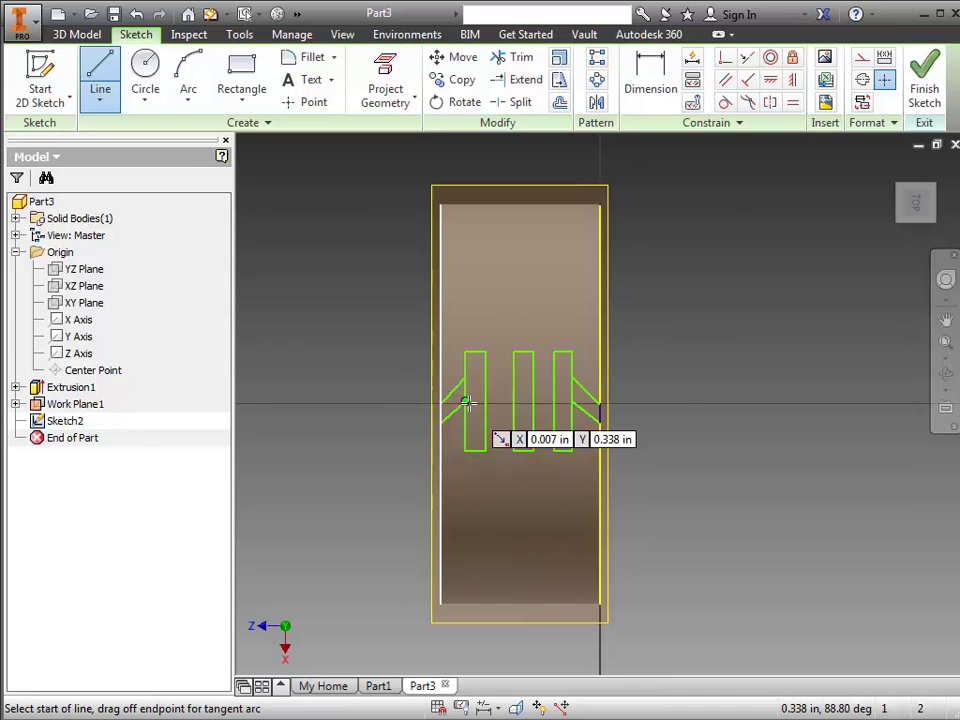
left_click(926, 90)
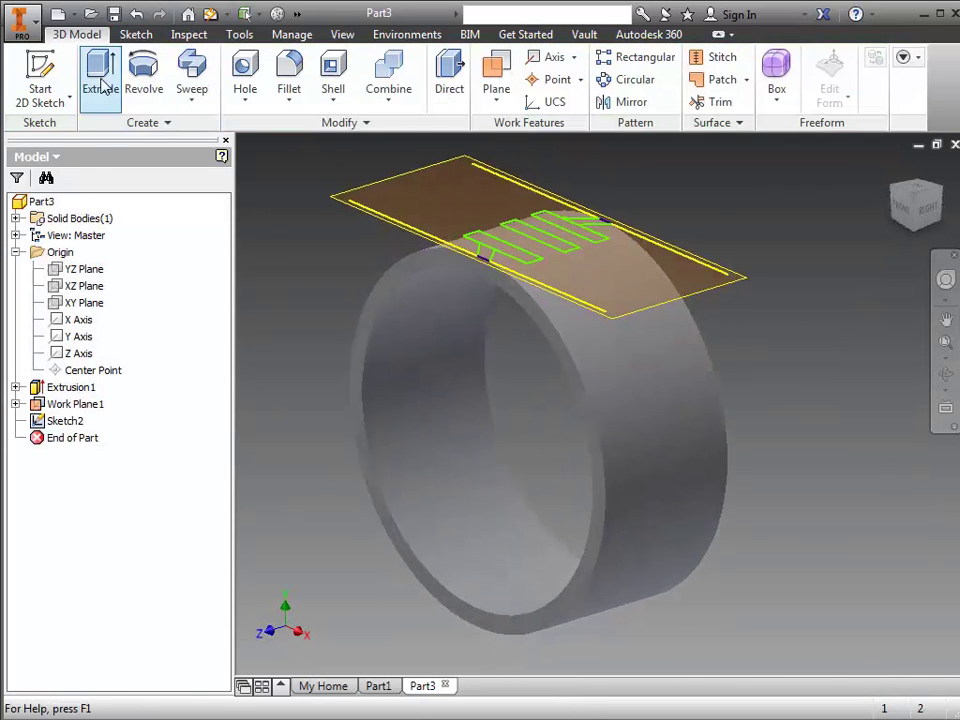
Cut the three Sketch2 slot profiles 0.025 in deep into the band's outer surface.
left_click(101, 80)
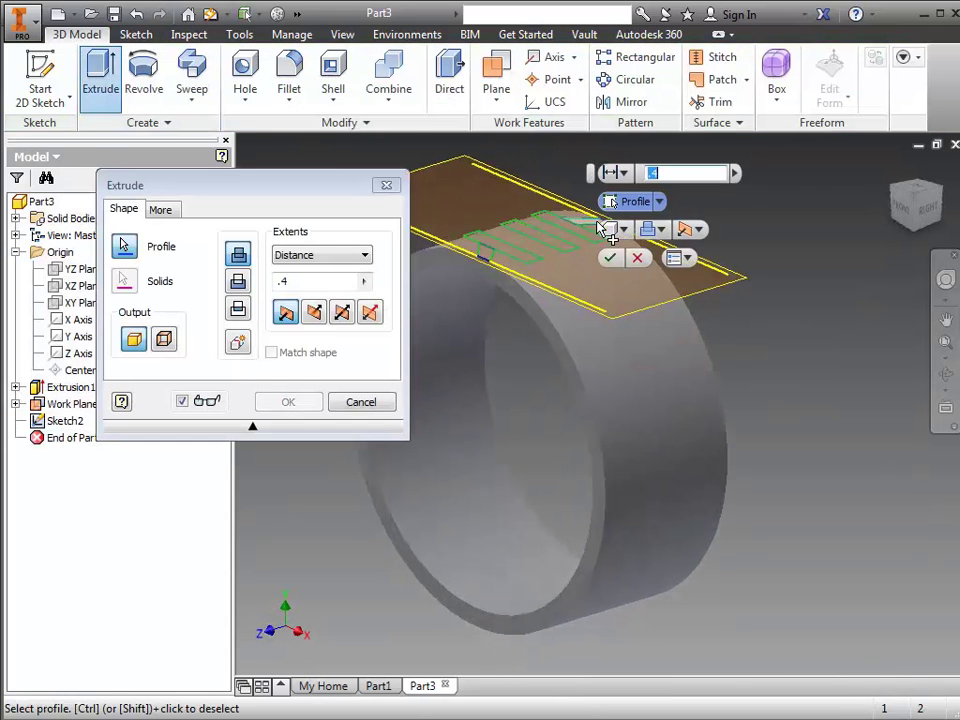
left_click(585, 226)
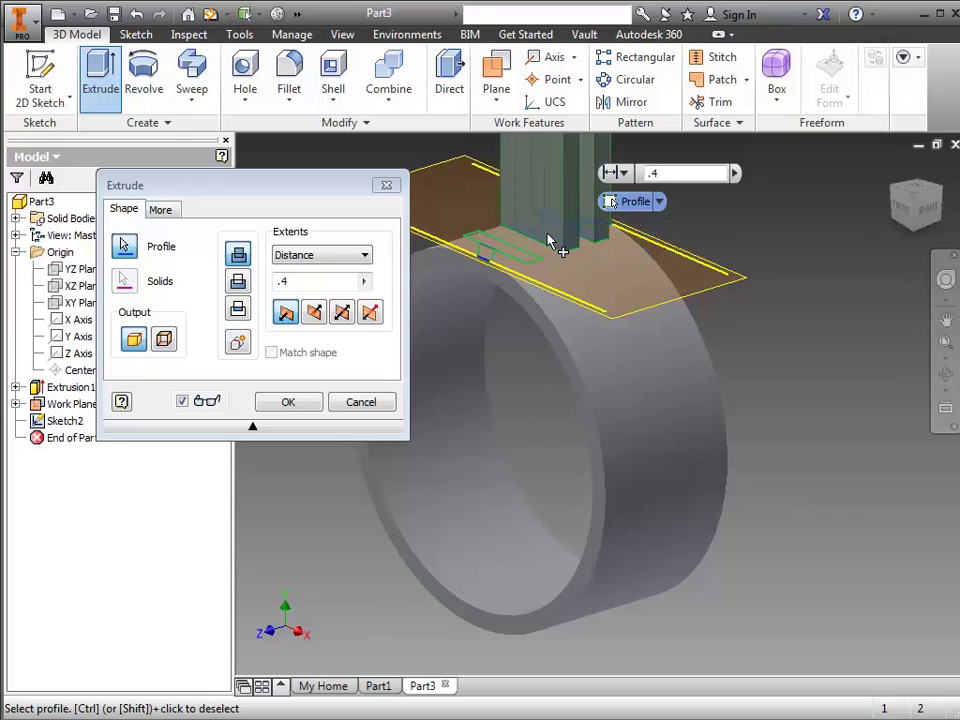
left_click(497, 255)
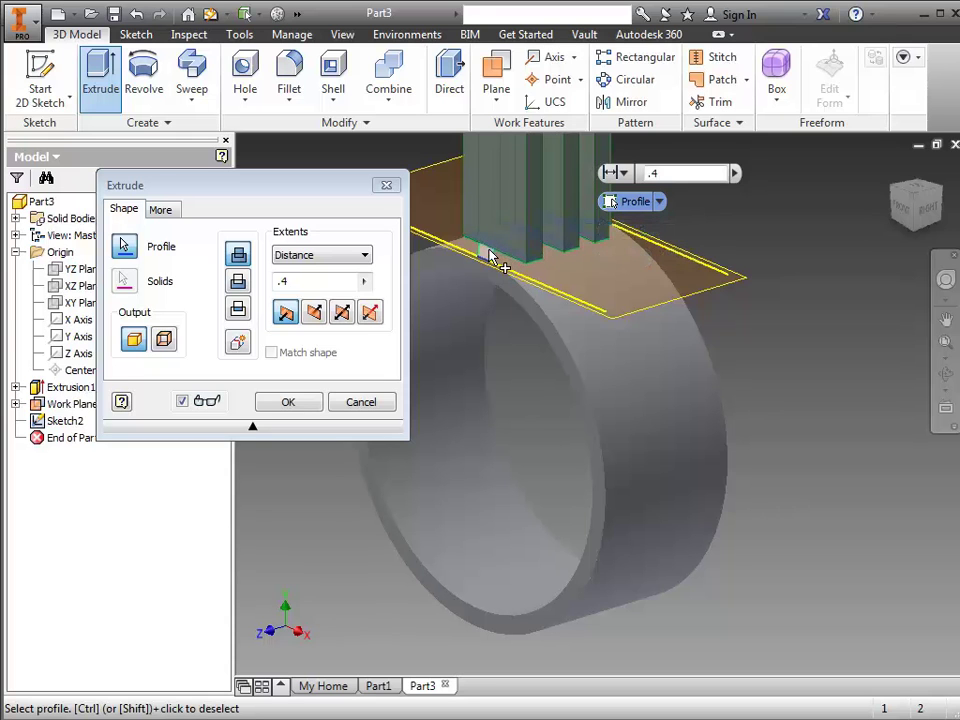
left_click(490, 257)
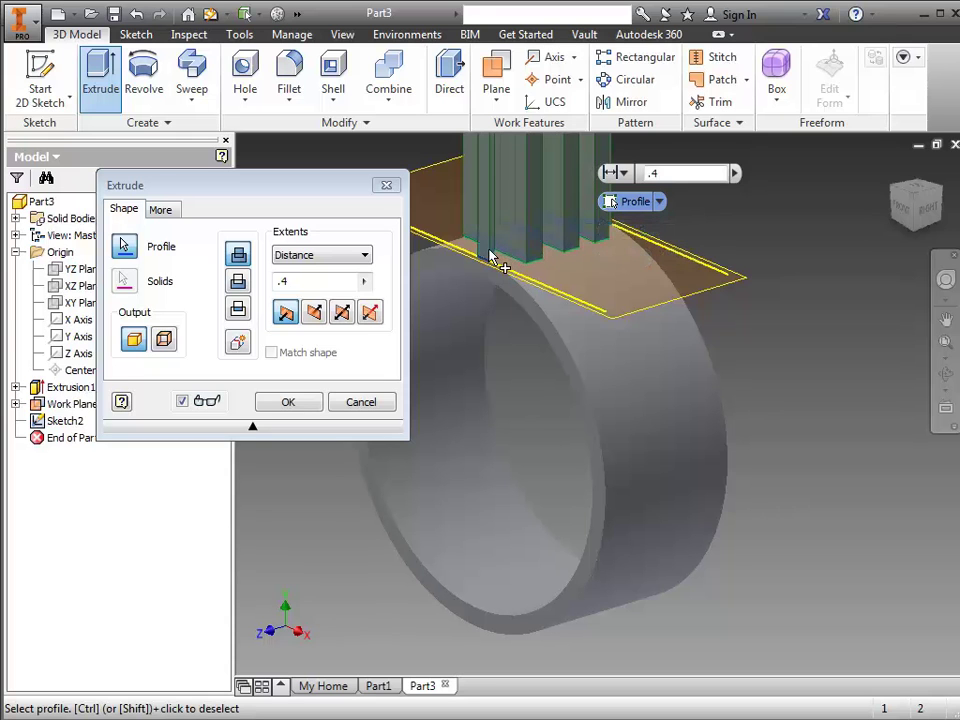
left_click(238, 281)
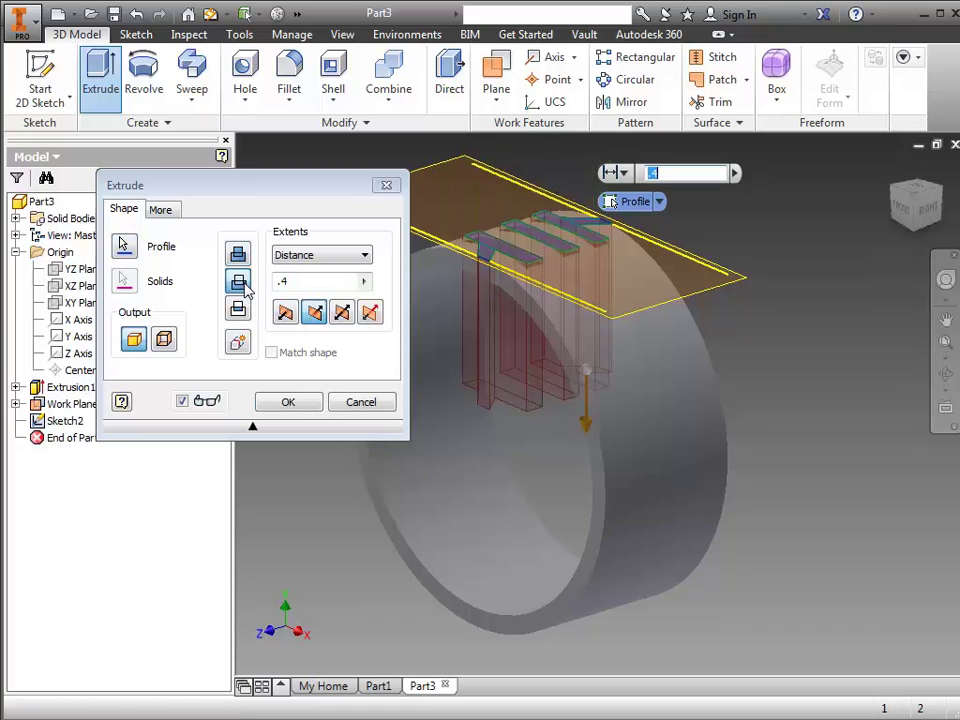
left_click(295, 282)
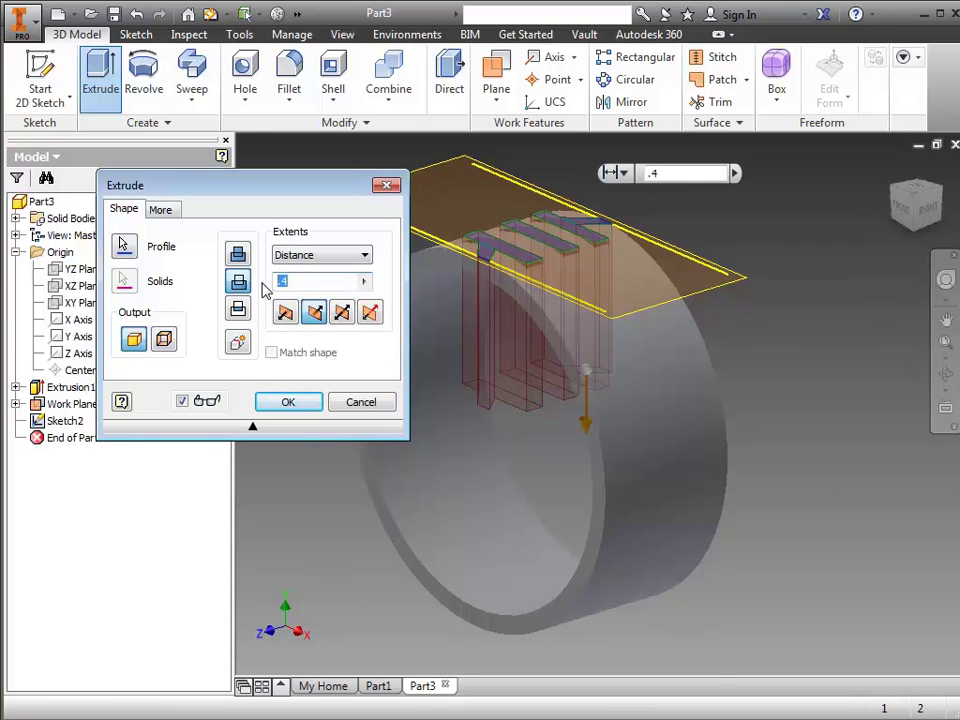
type(".025")
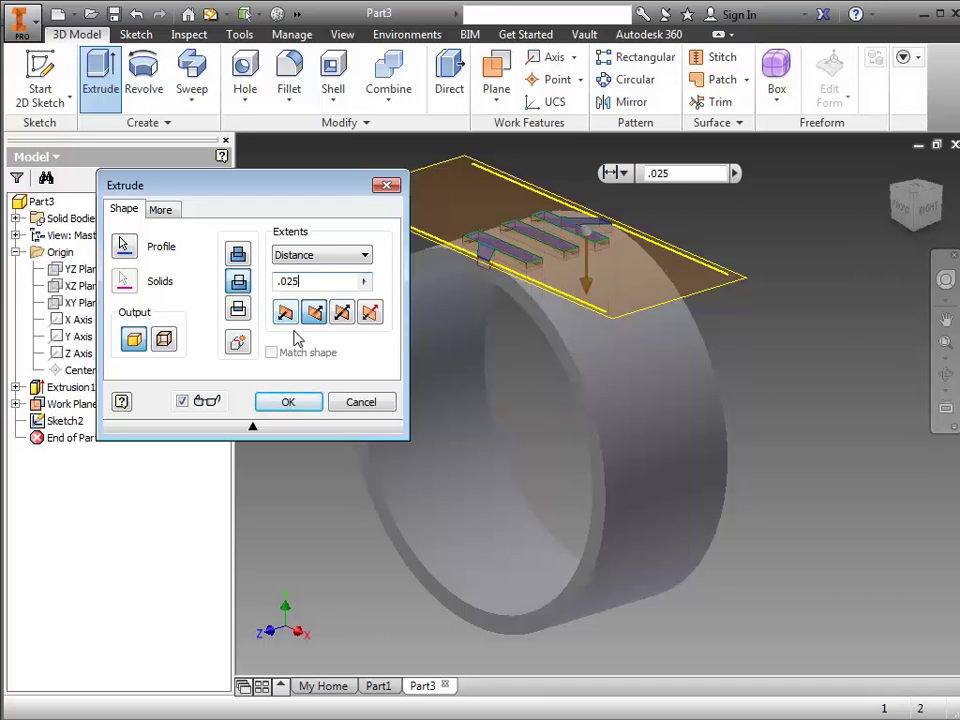
left_click(915, 205)
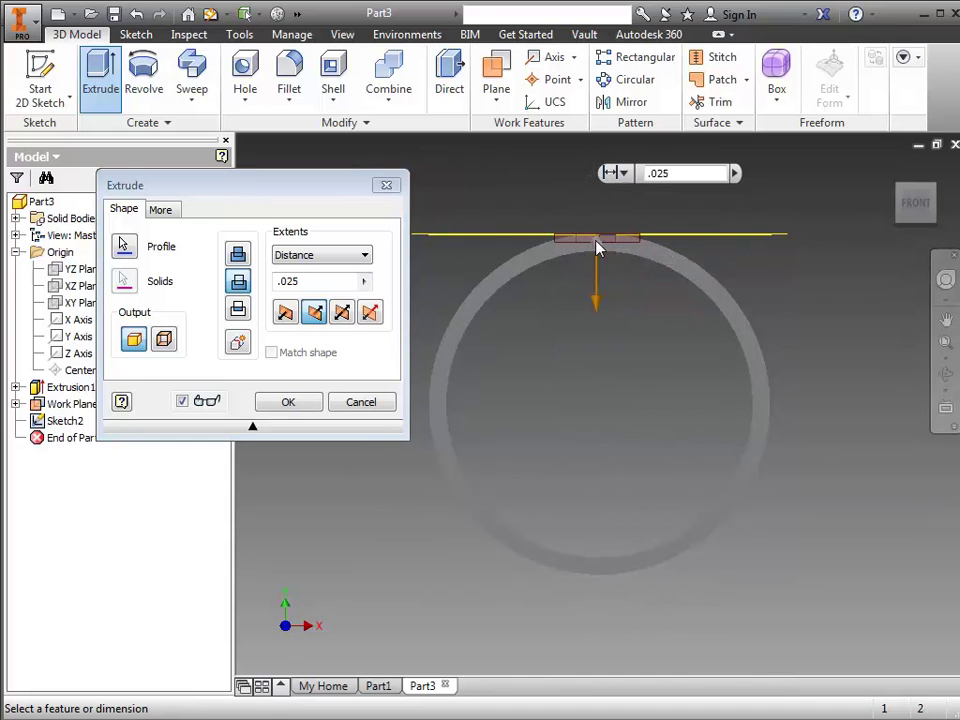
left_click(288, 403)
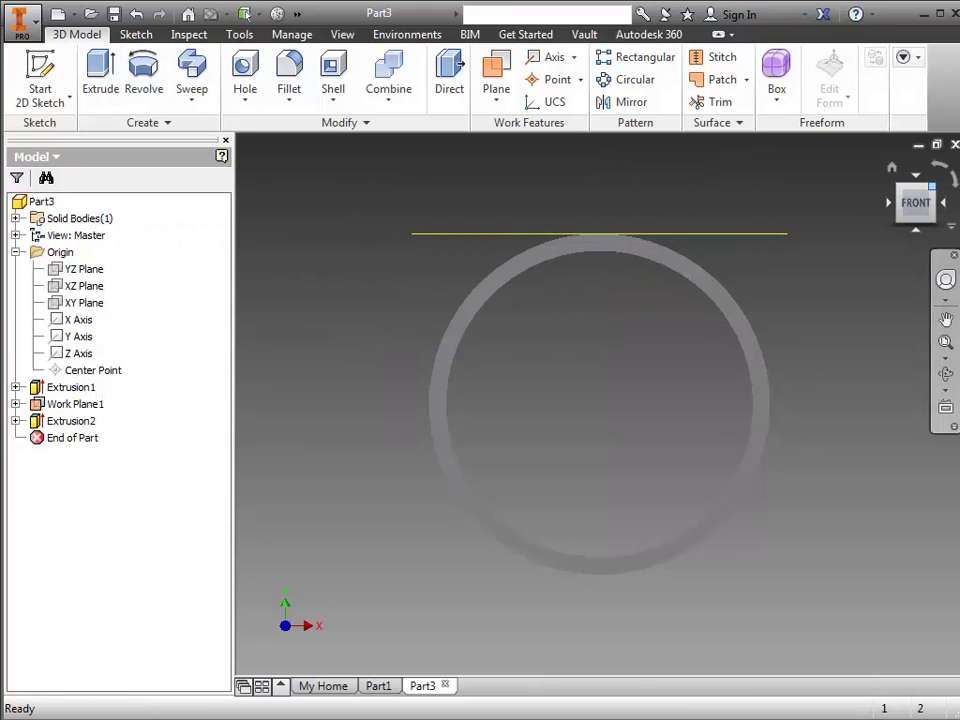
left_click(892, 167)
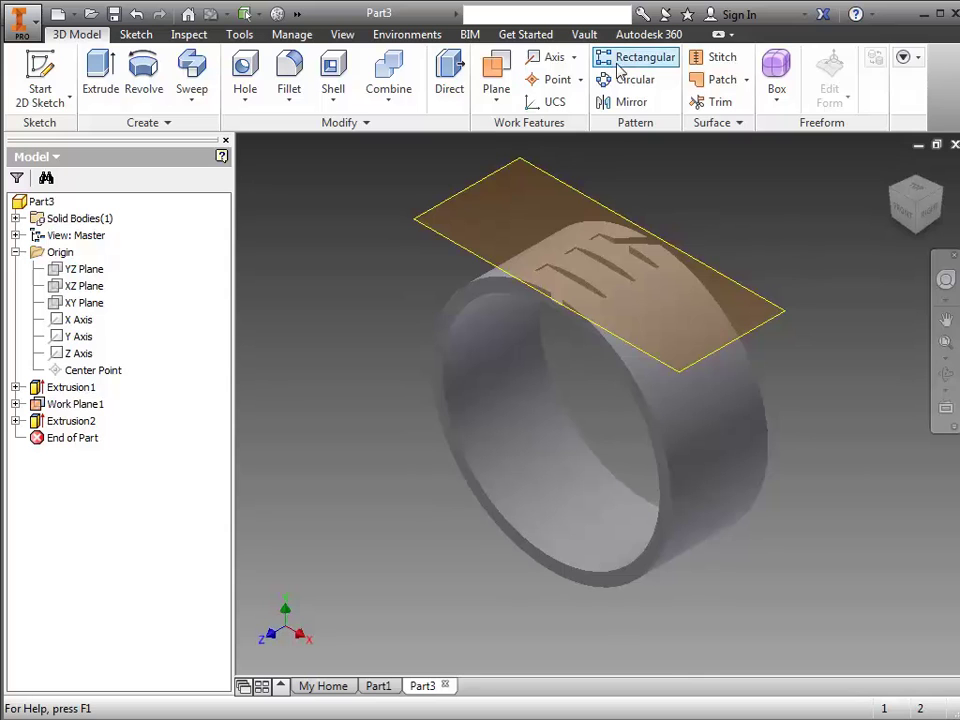
Circular-pattern the Extrusion2 tread cut 13 times about the ring's round face.
left_click(622, 80)
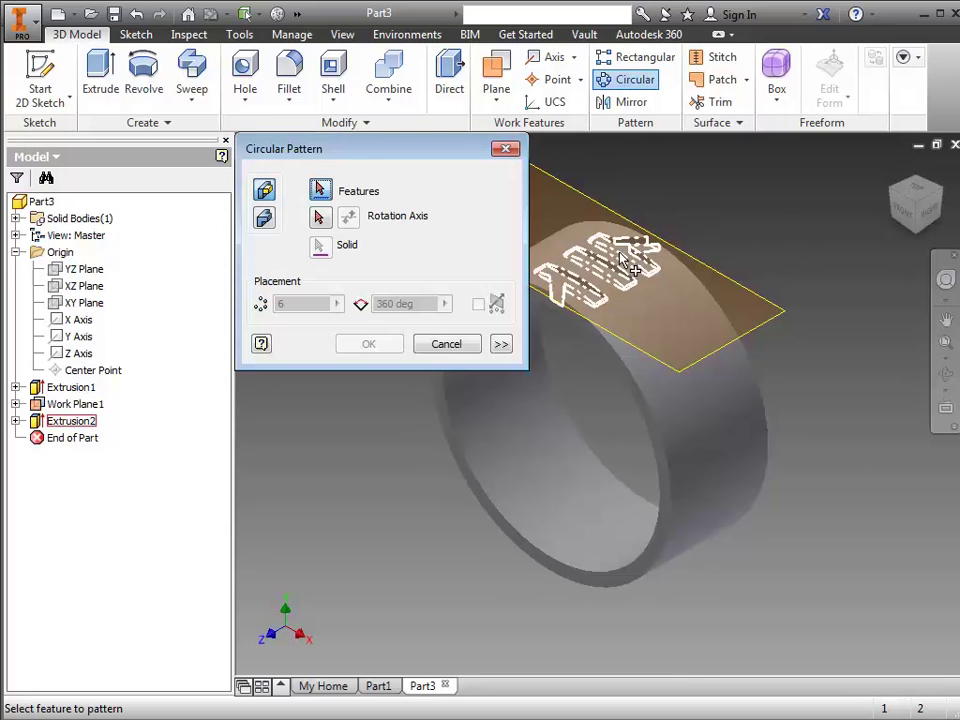
left_click(320, 219)
left_click(676, 360)
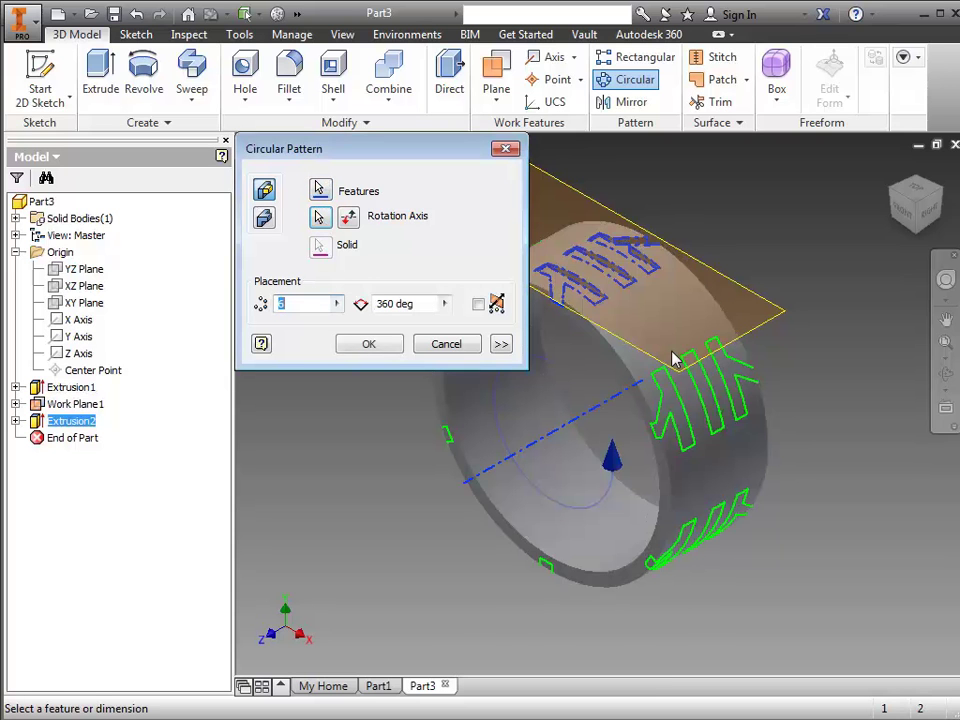
type("13")
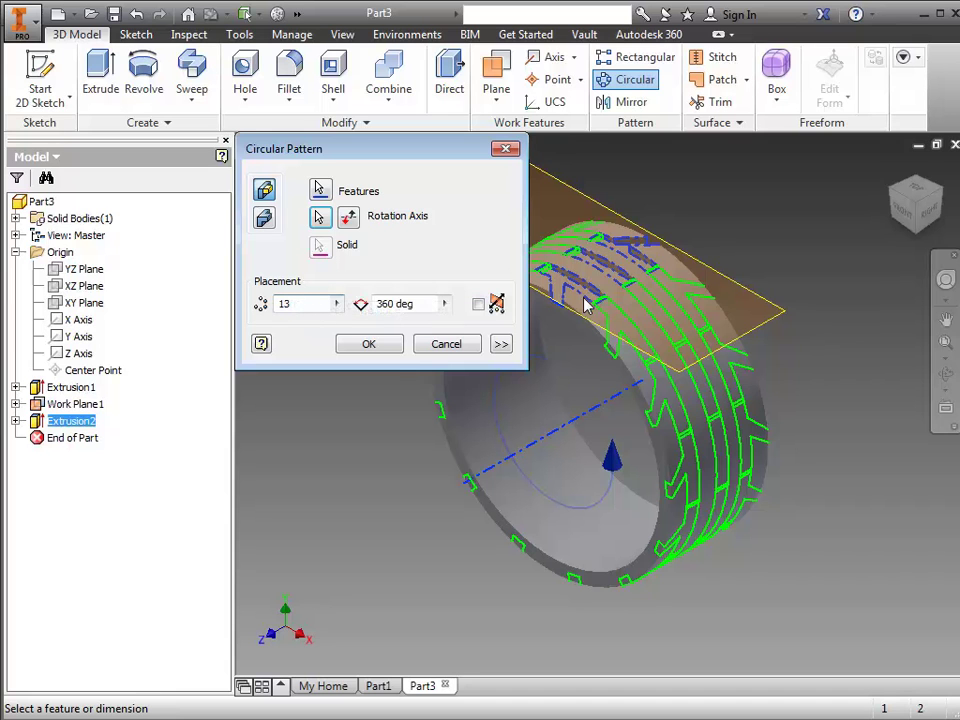
left_click(370, 344)
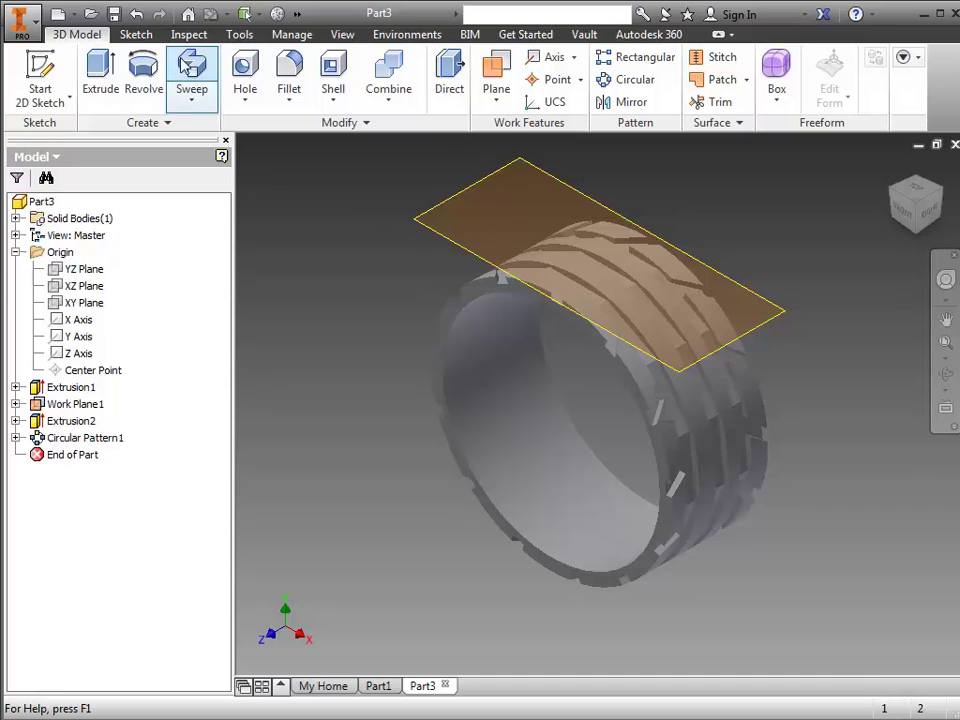
Undo the pattern and edit Extrusion2 to a 0.5 in distance.
left_click(137, 15)
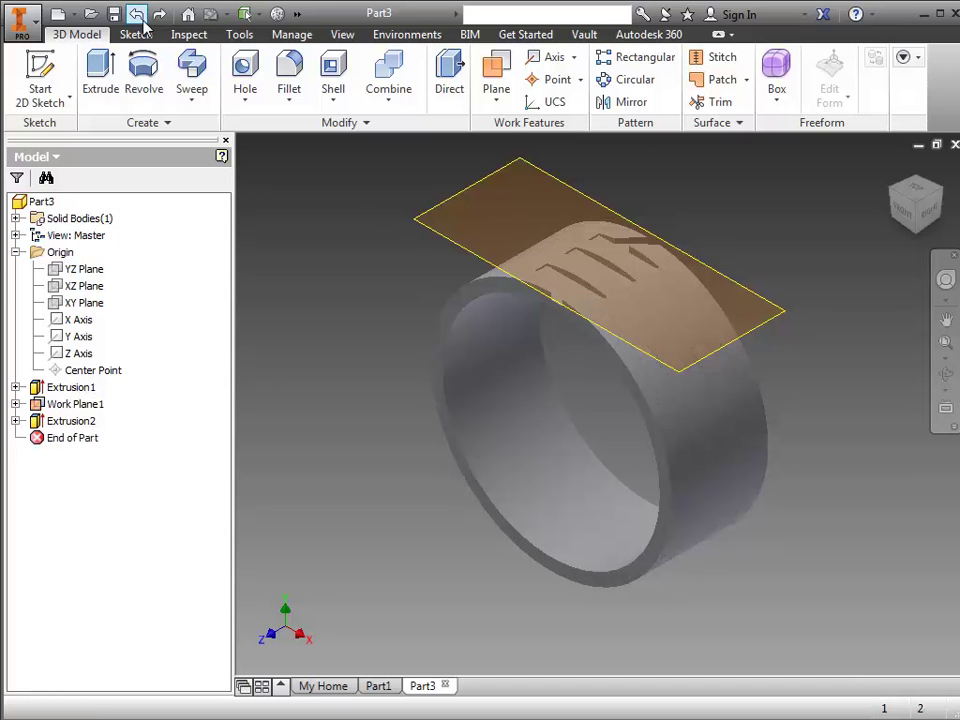
right_click(86, 424)
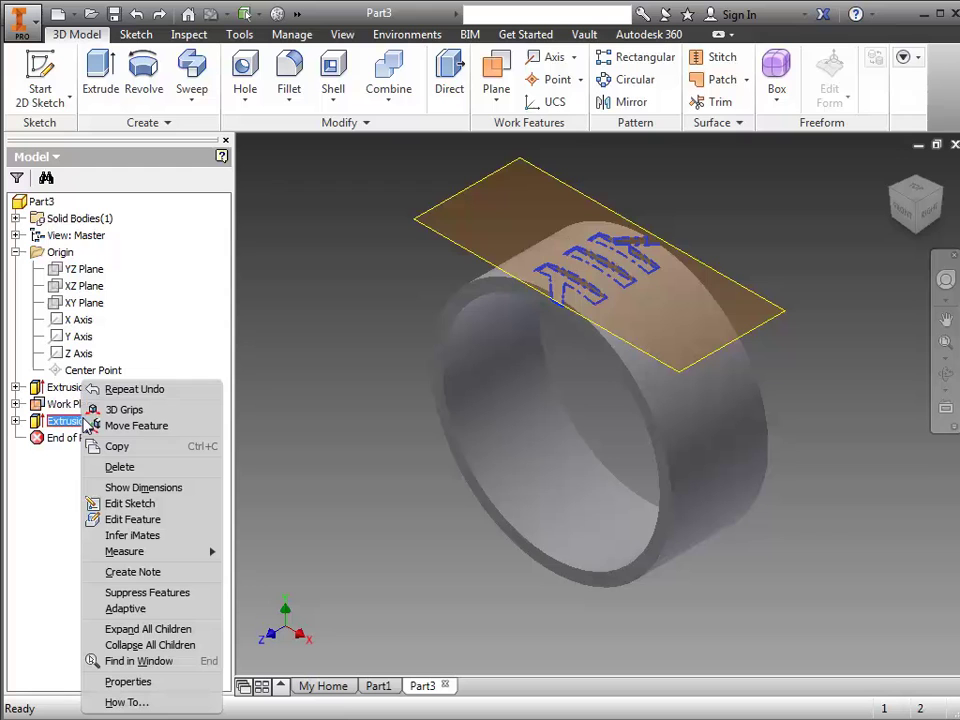
left_click(147, 521)
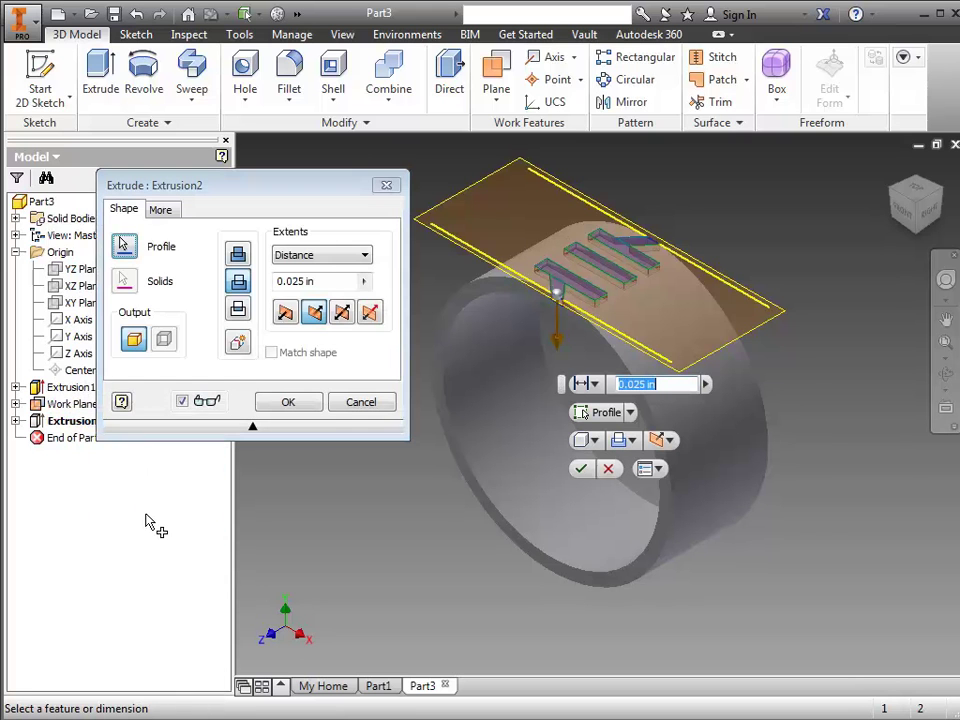
left_click(324, 282)
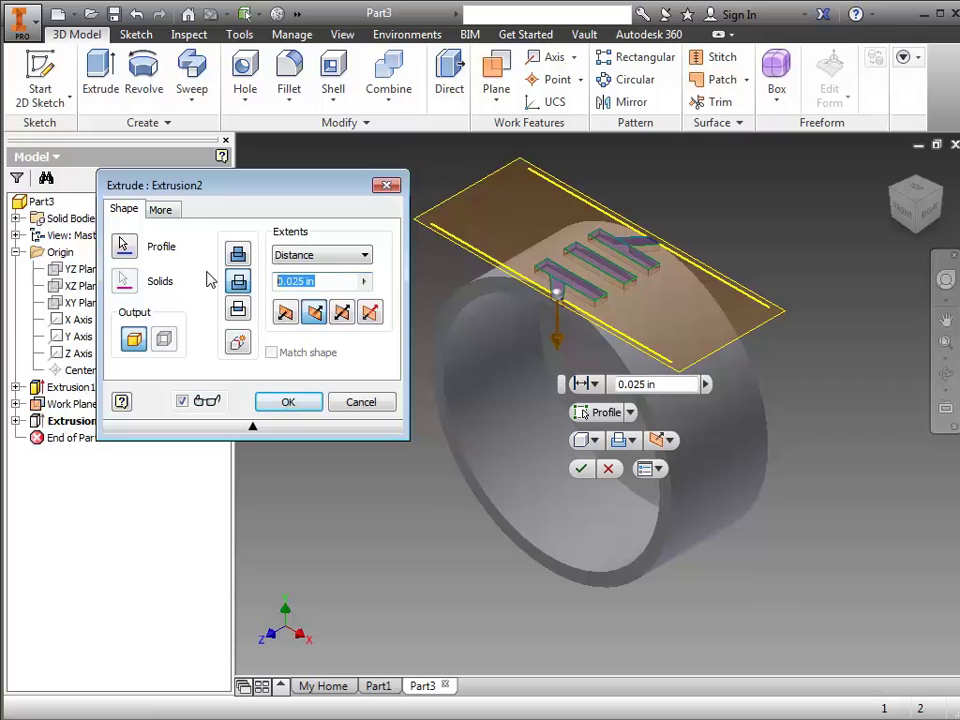
type(".5")
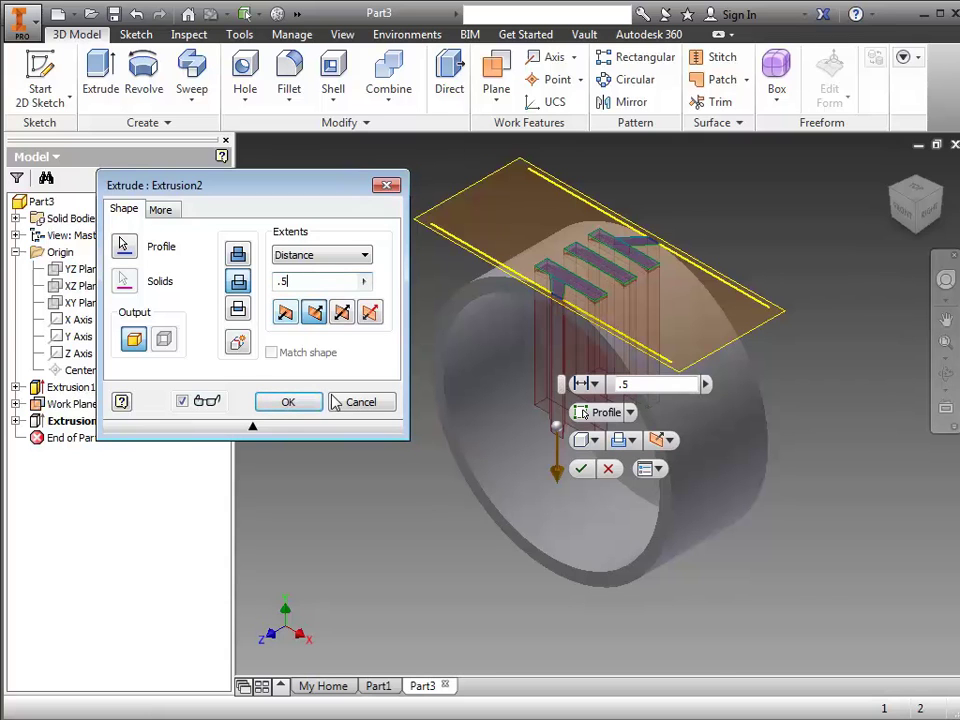
left_click(311, 402)
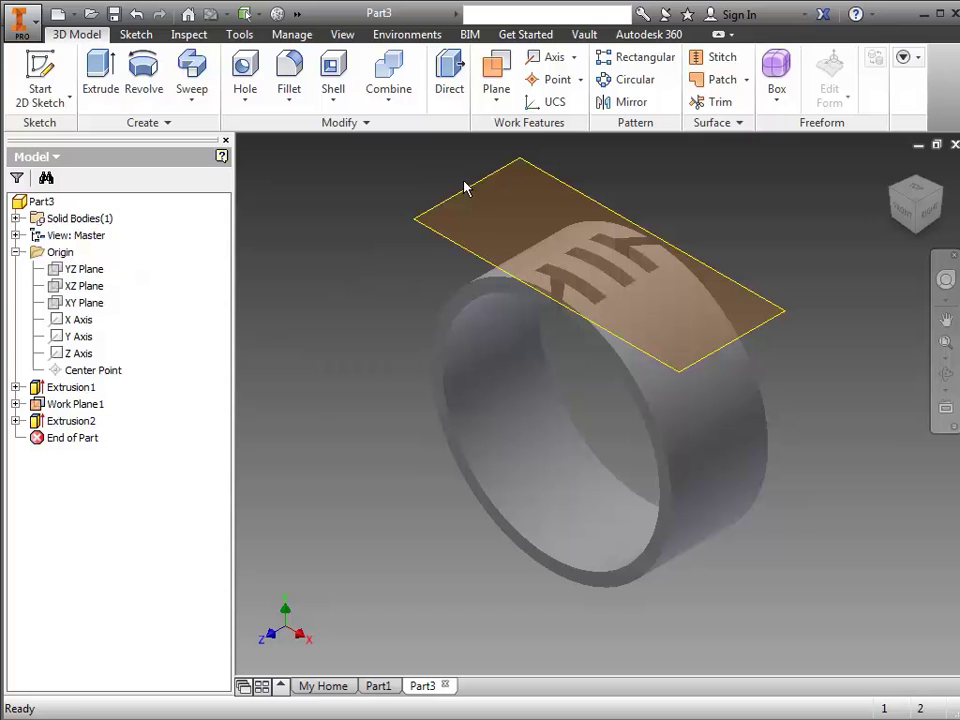
Recreate a 13-occurrence circular pattern of the tread extrusion about the ring's axis.
left_click(636, 80)
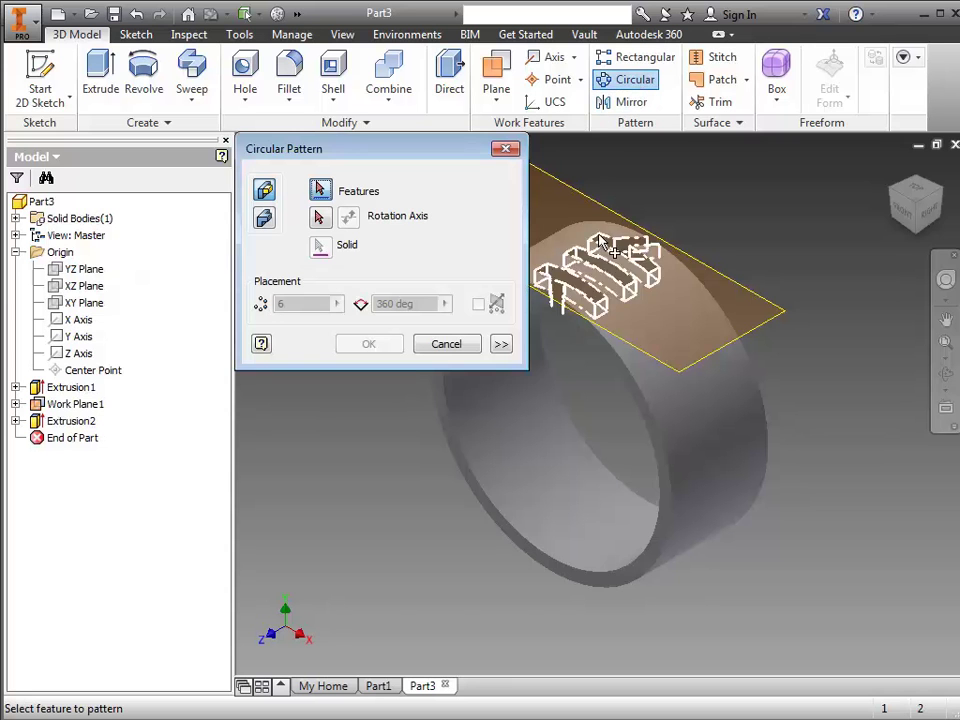
left_click(612, 252)
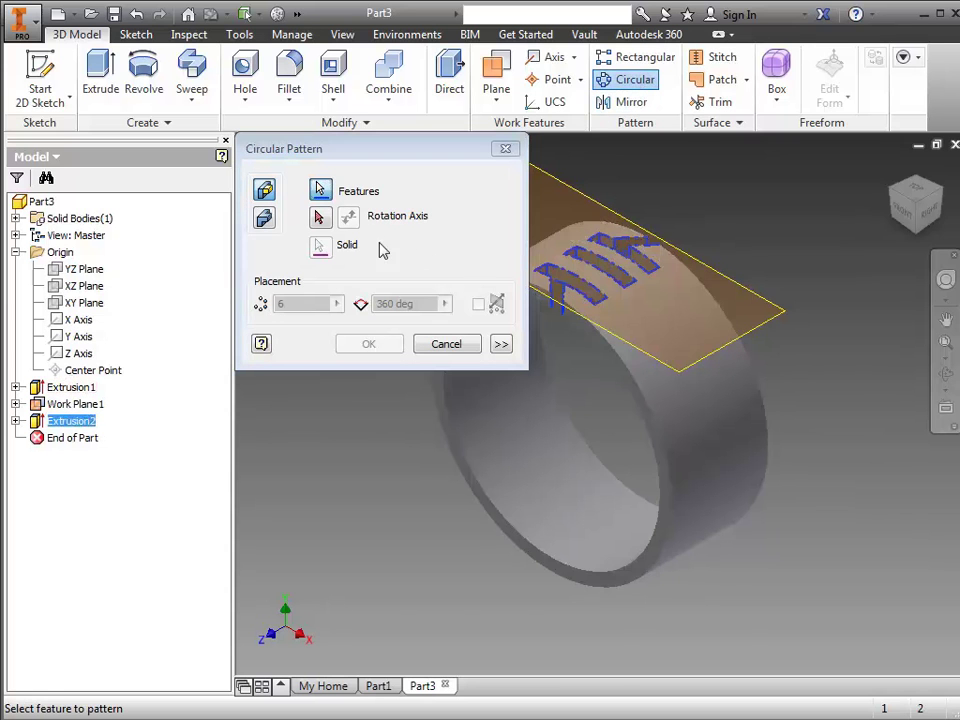
left_click(322, 217)
left_click(718, 380)
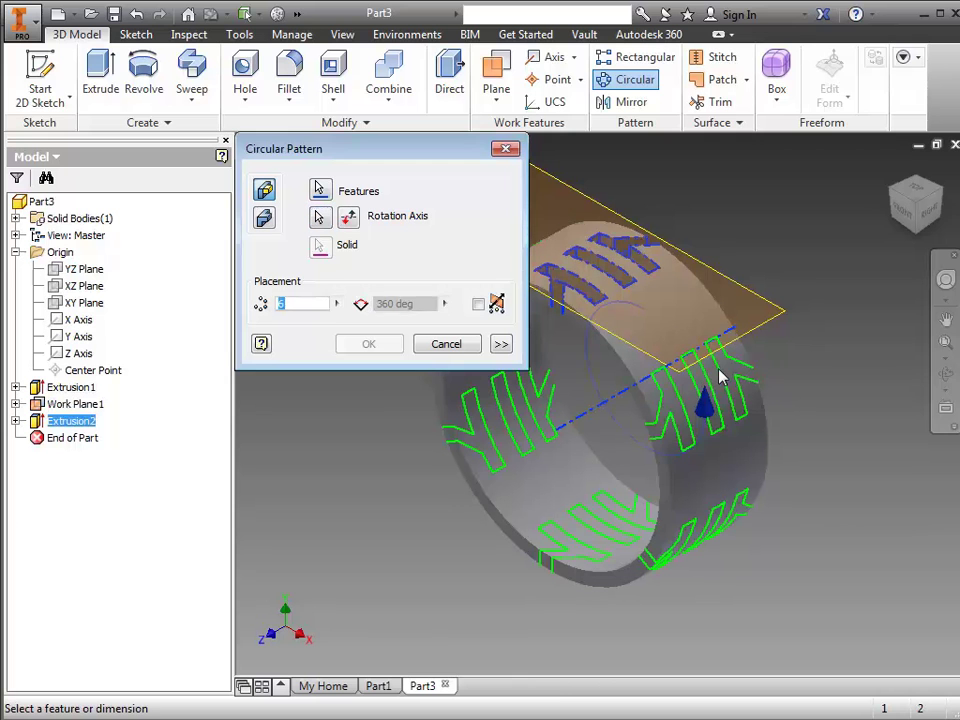
type("13")
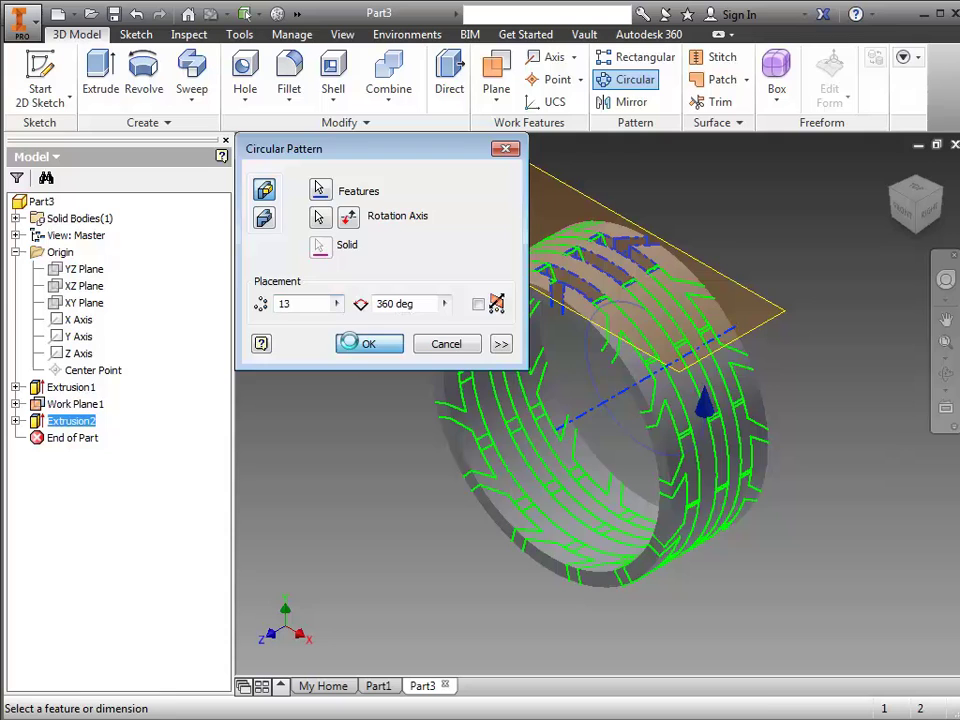
left_click(350, 343)
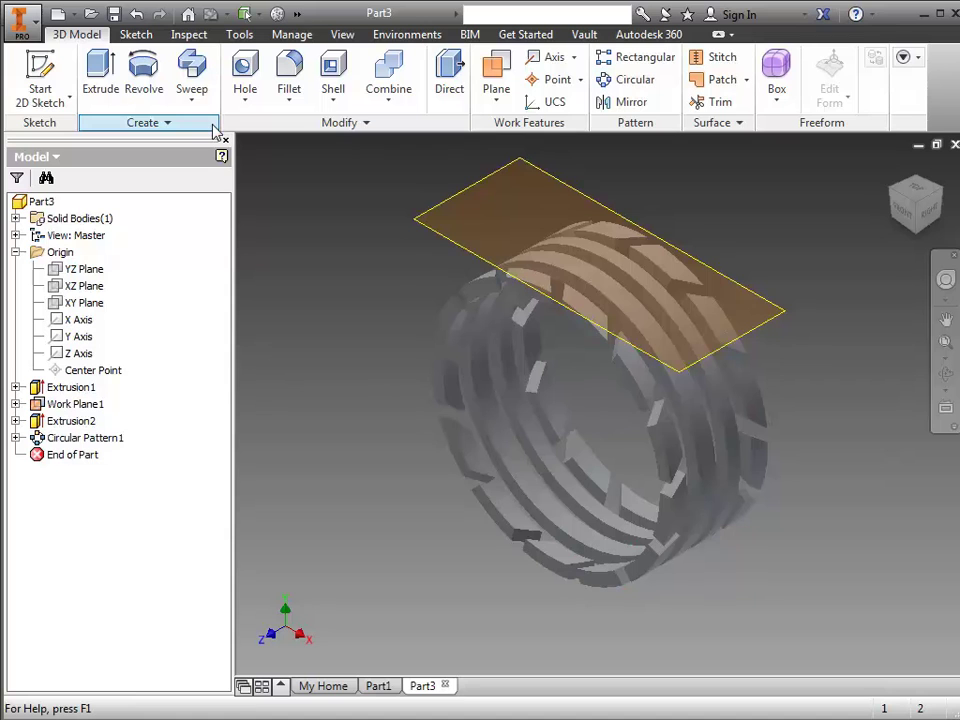
On the ring's side face, sketch concentric origin circles of 0.885 and 0.950 in, then finish.
left_click(40, 78)
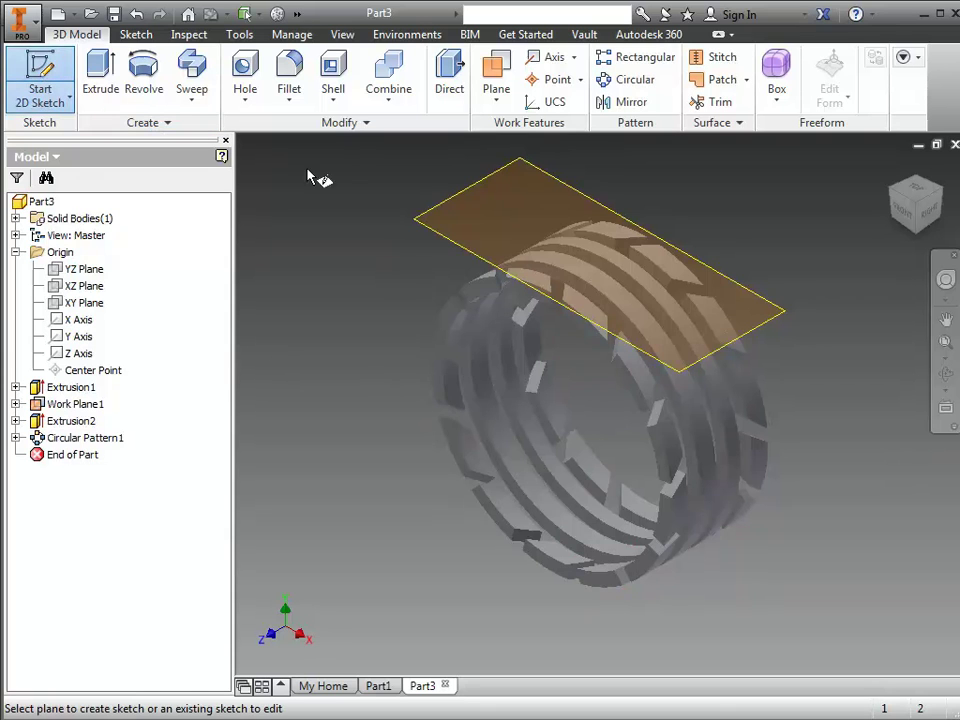
left_click(485, 295)
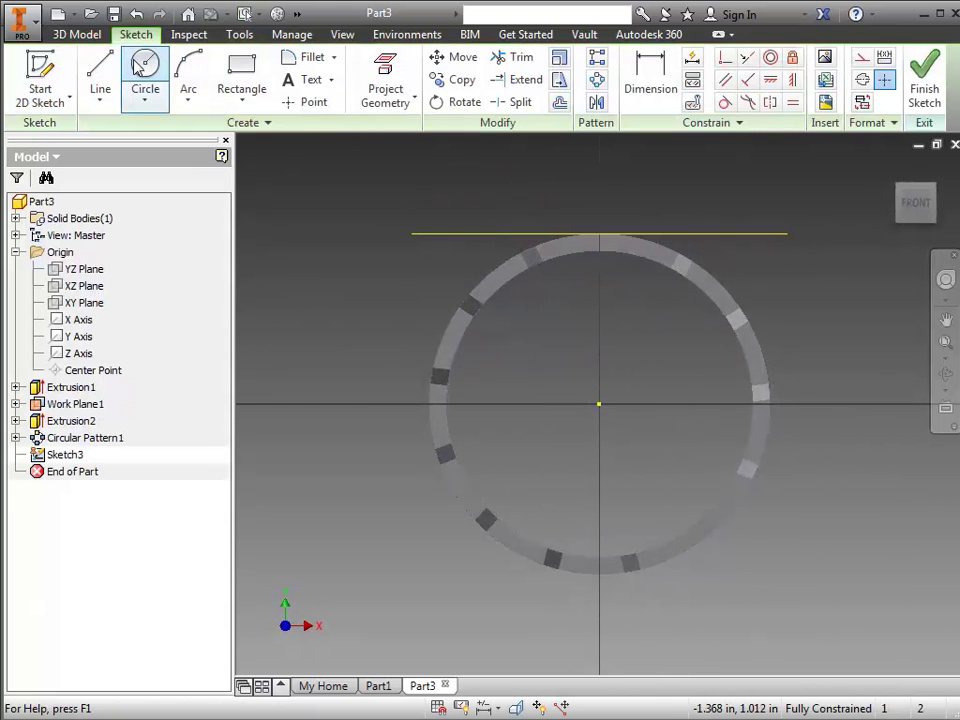
left_click(142, 66)
left_click(600, 405)
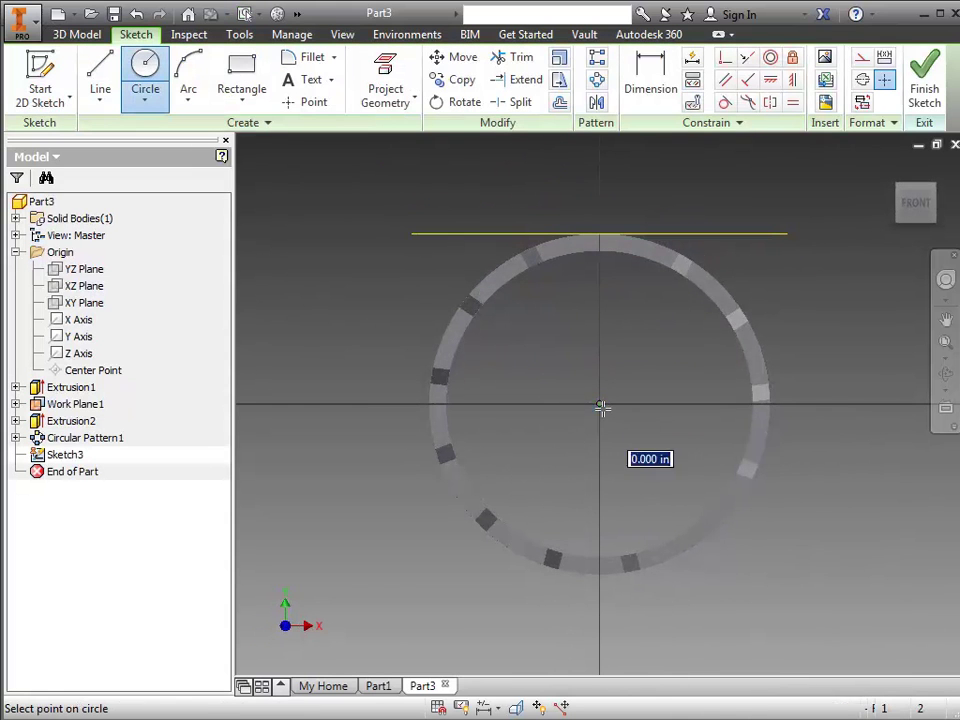
left_click(545, 262)
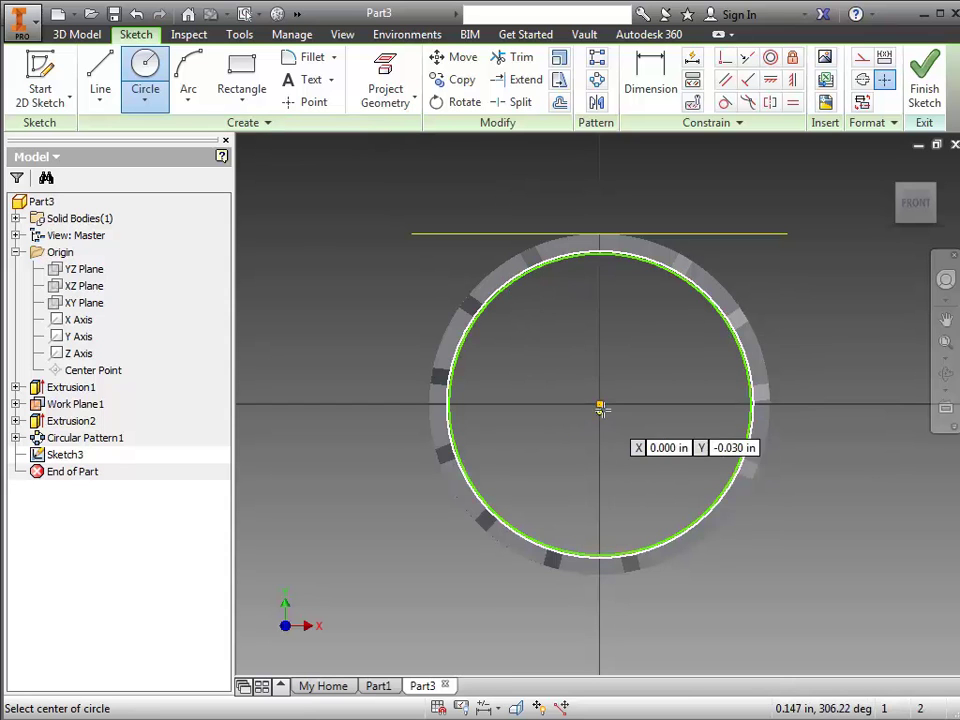
left_click(600, 405)
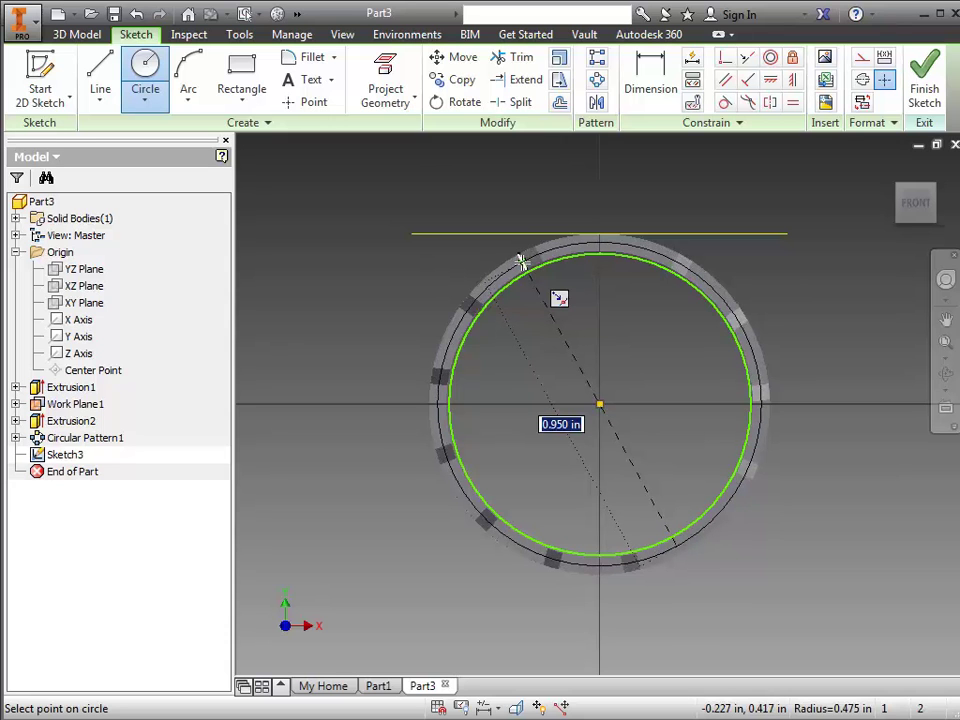
left_click(521, 262)
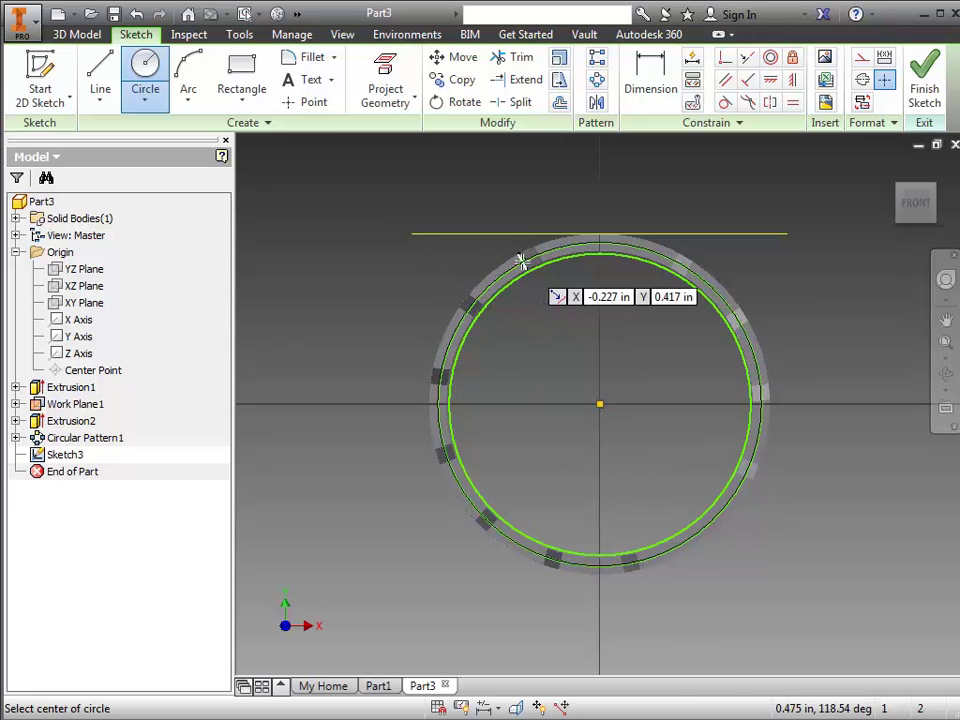
left_click(928, 92)
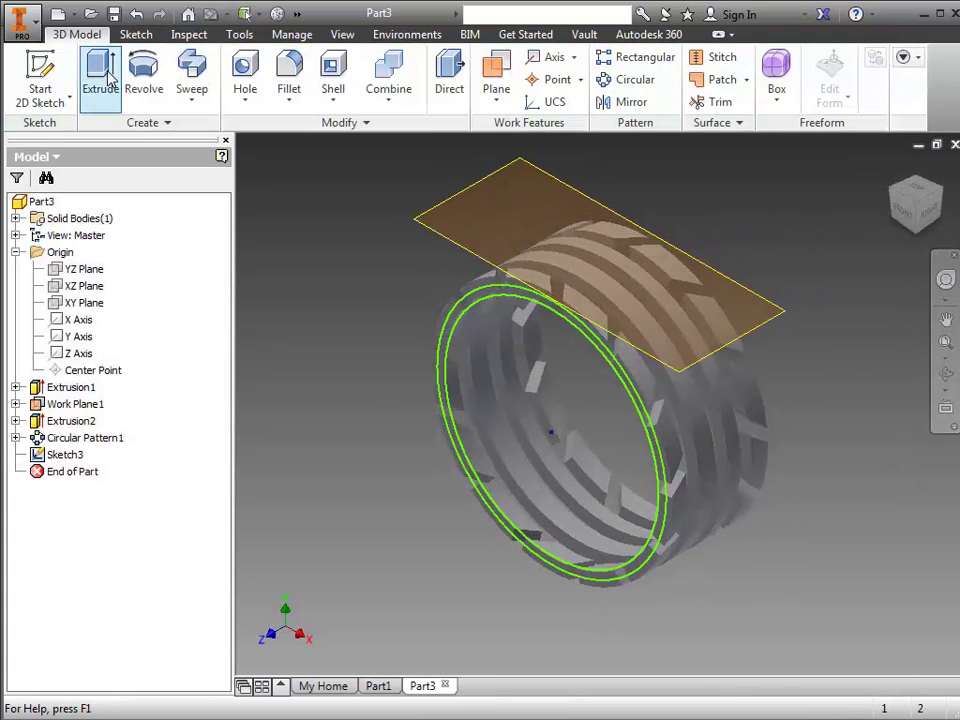
Extrude Sketch3's thin band 0.4 in, flipped into the tire, as a Join.
left_click(105, 78)
left_click(483, 304)
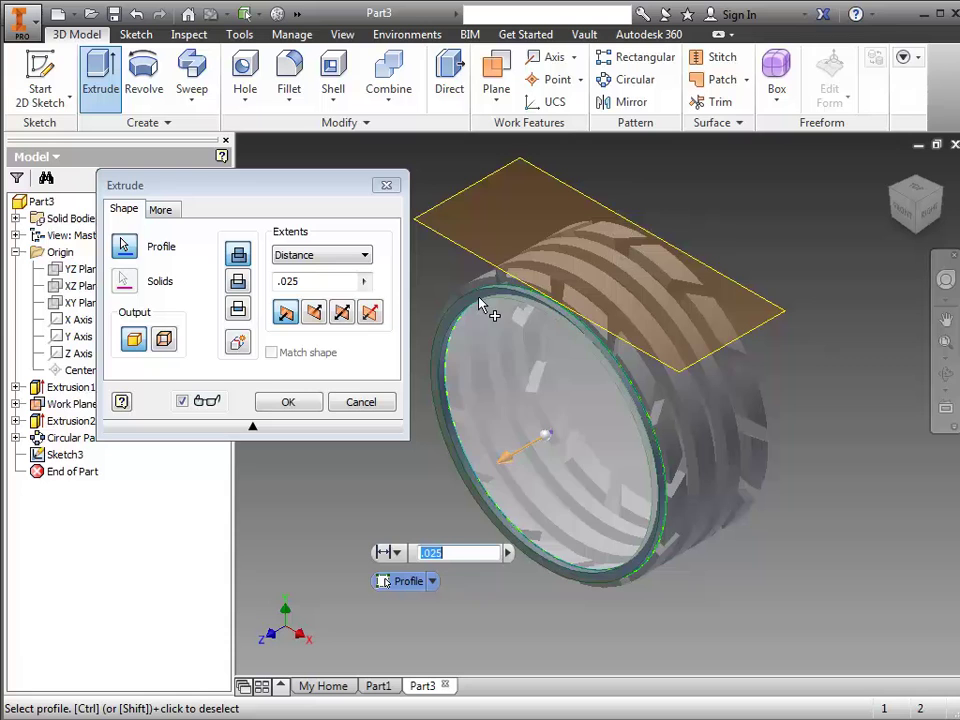
left_click(300, 281)
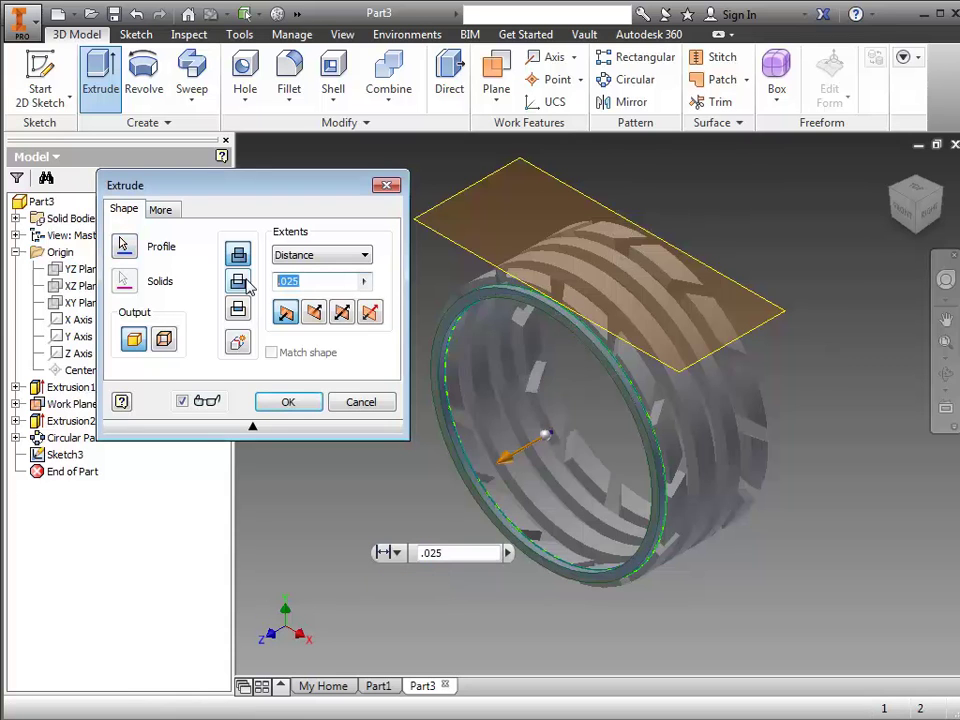
type(".4")
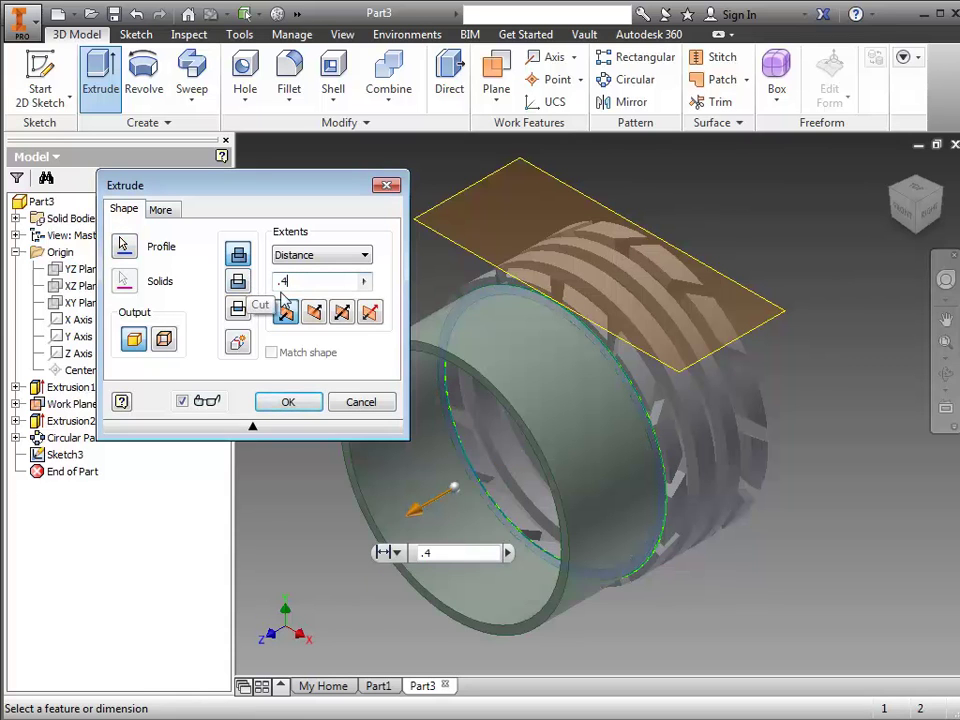
left_click(315, 313)
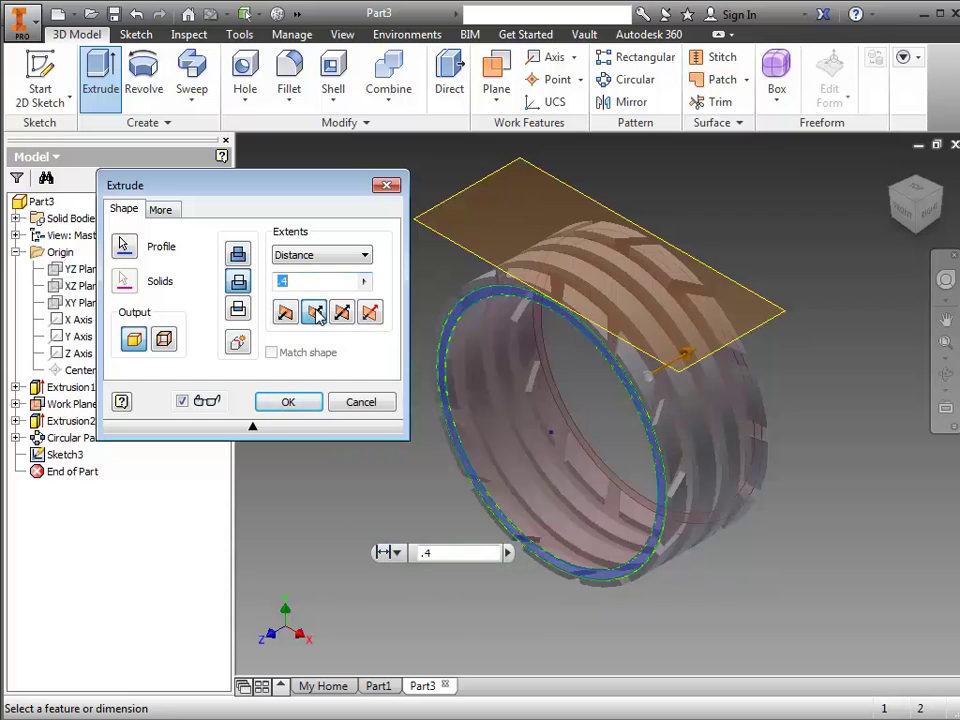
left_click(240, 256)
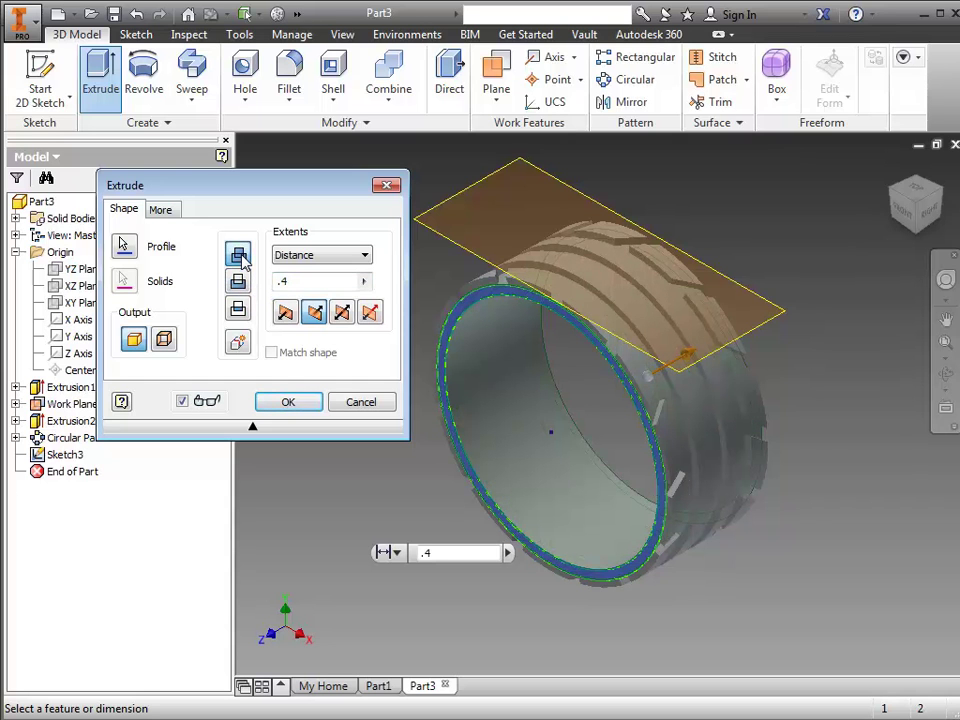
left_click(289, 402)
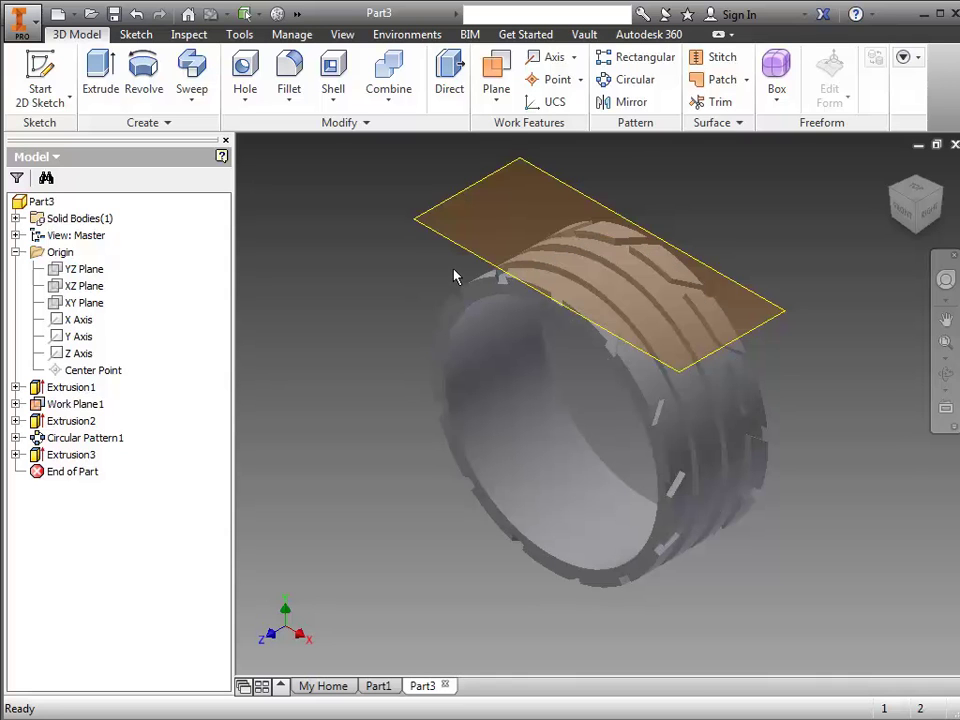
Create Work Plane2 offset -.09 in downward from Work Plane1, cutting across the ring's top.
left_click(500, 97)
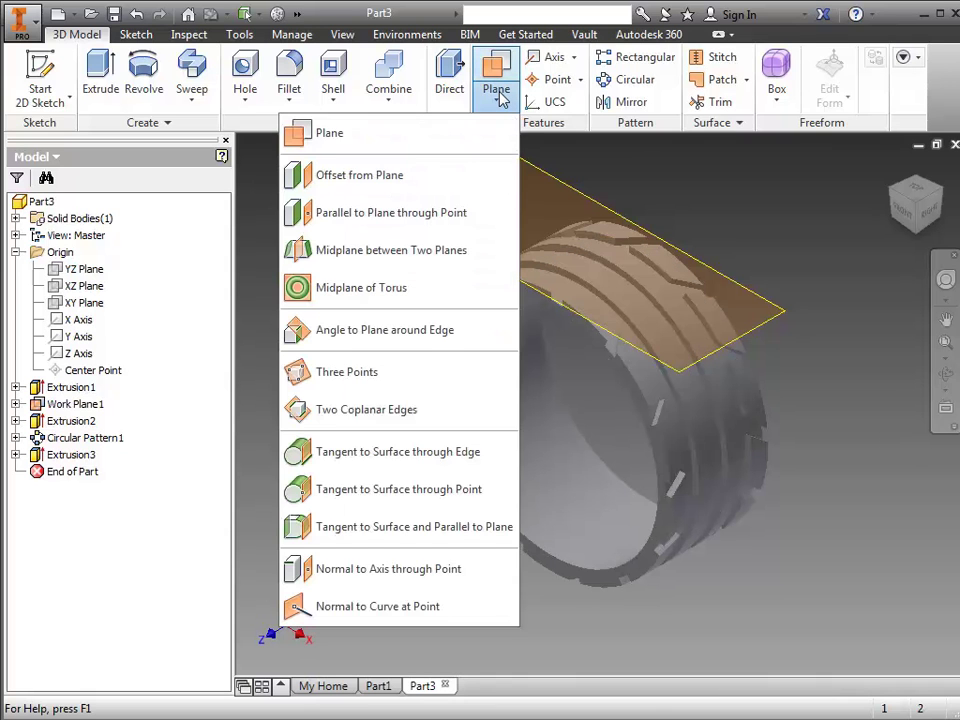
left_click(428, 180)
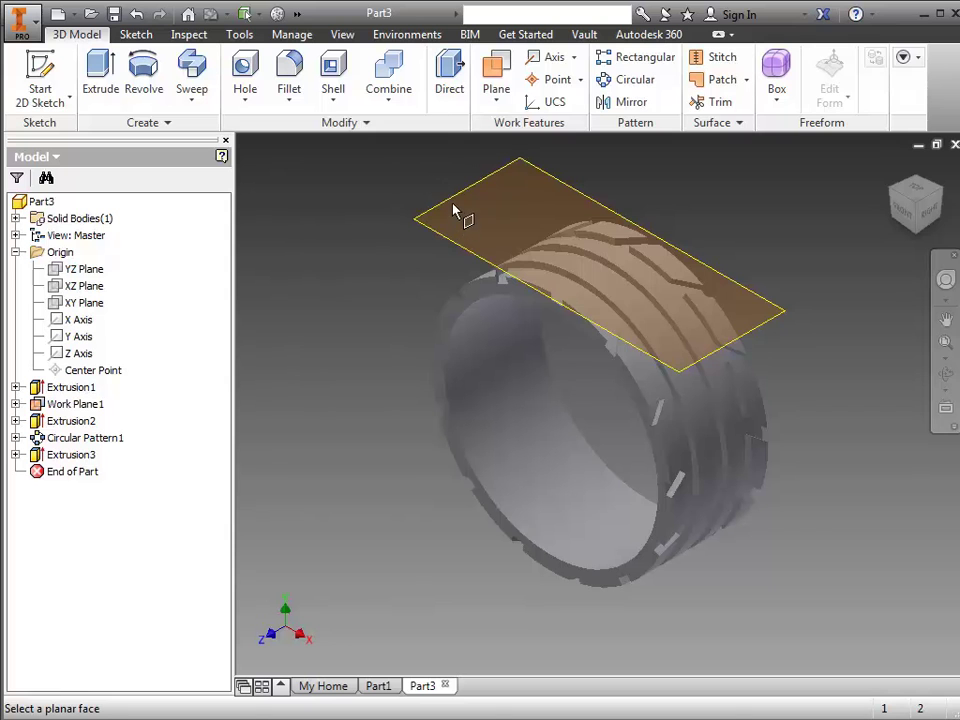
left_click(458, 213)
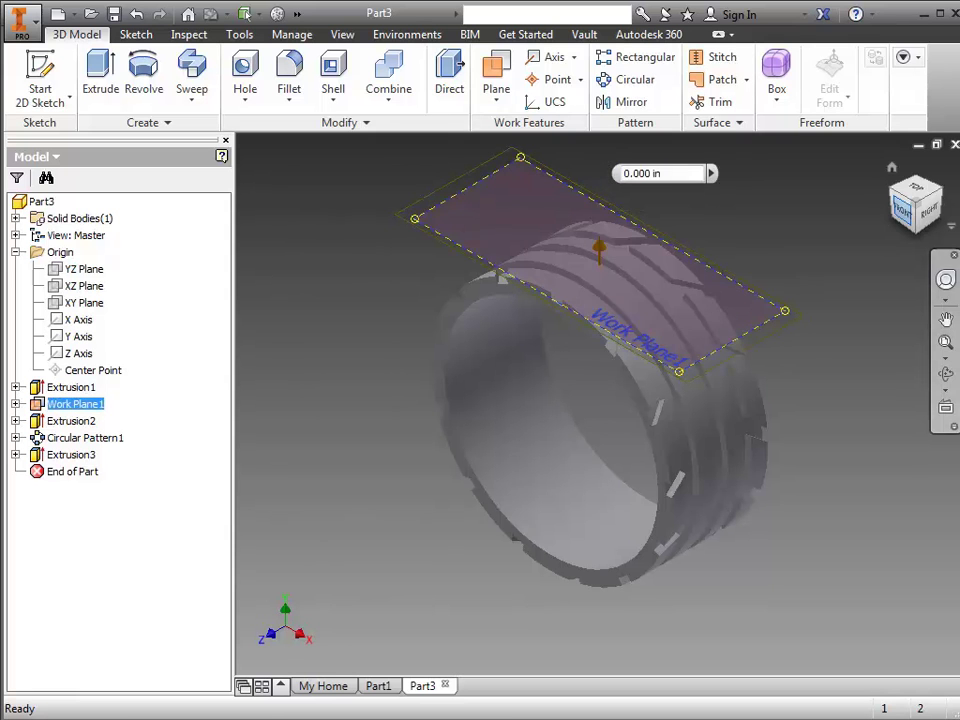
left_click(903, 210)
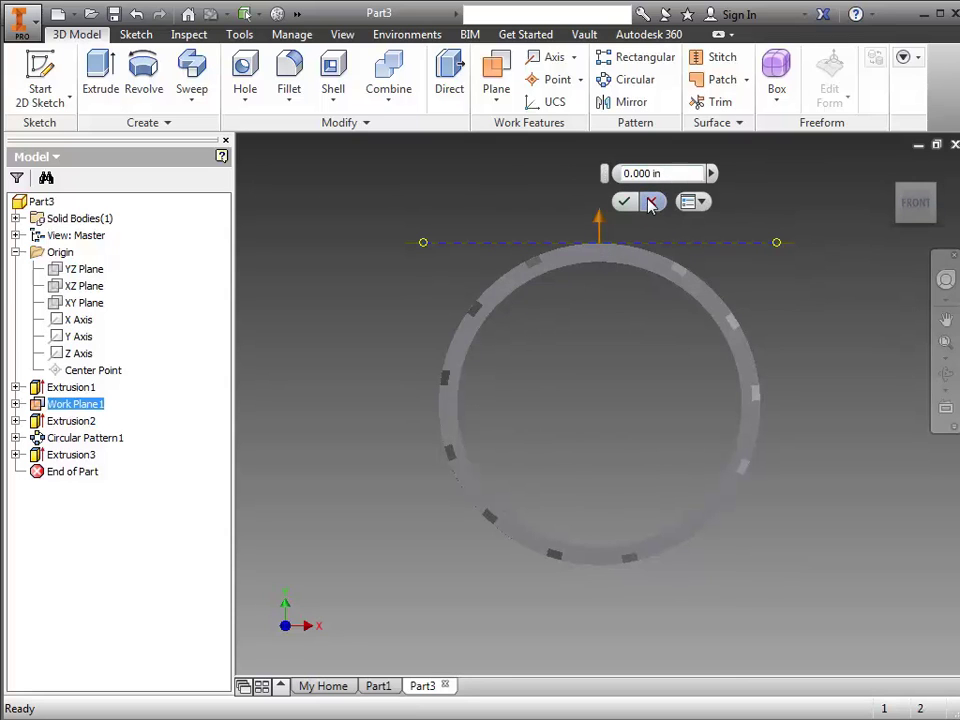
left_click_drag(611, 246, 611, 289)
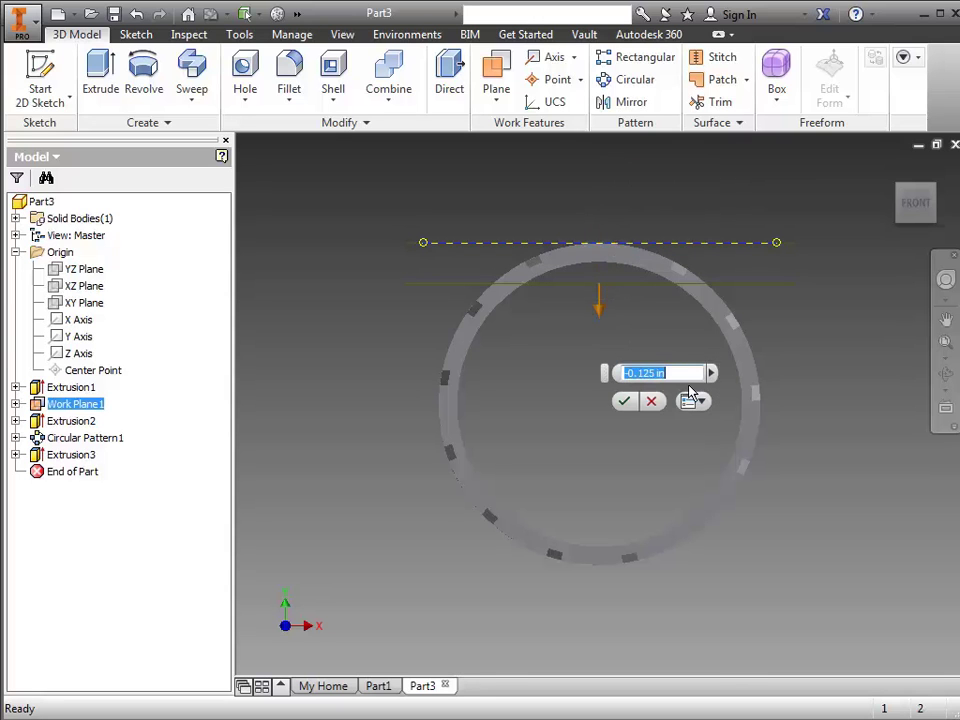
type("-.9")
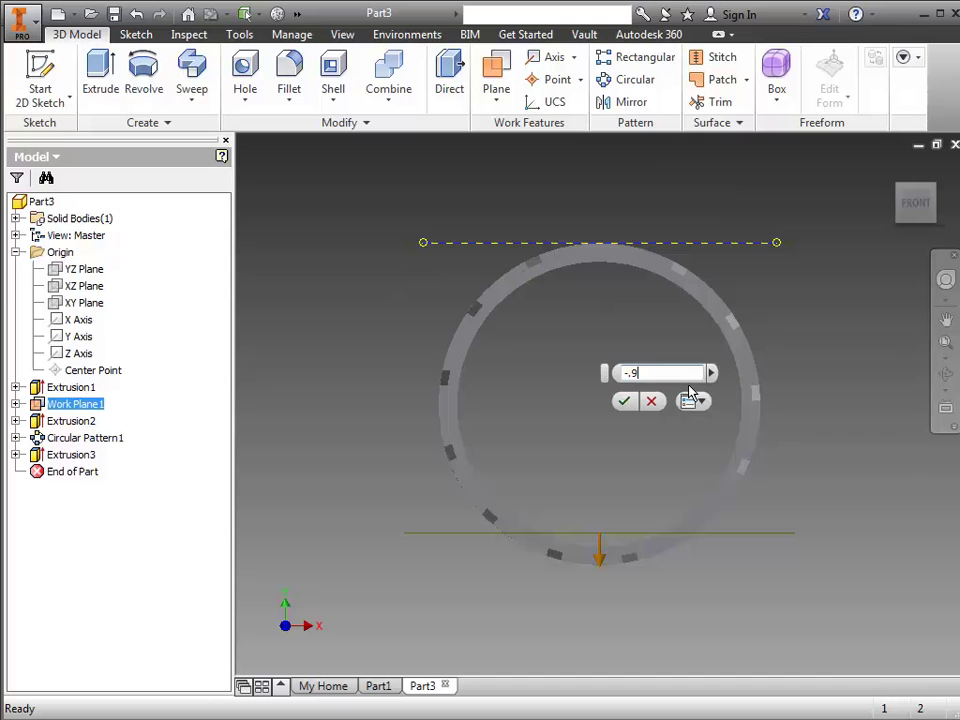
type("09")
key("Return")
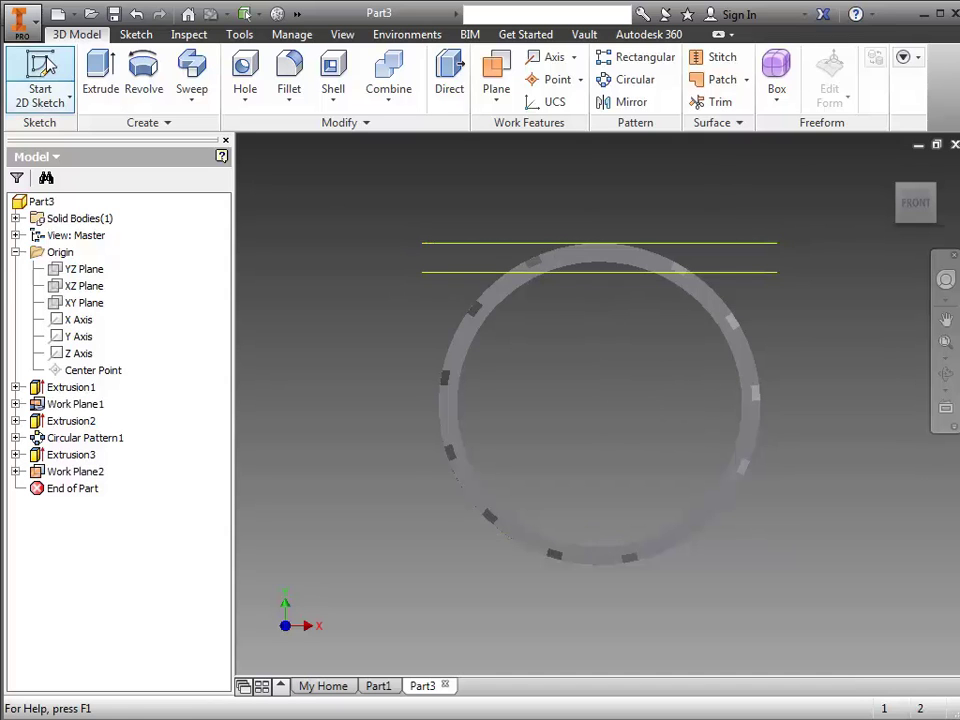
Sketch a narrow upright two-point rectangle near the centre of Work Plane2.
left_click(40, 82)
left_click(578, 272)
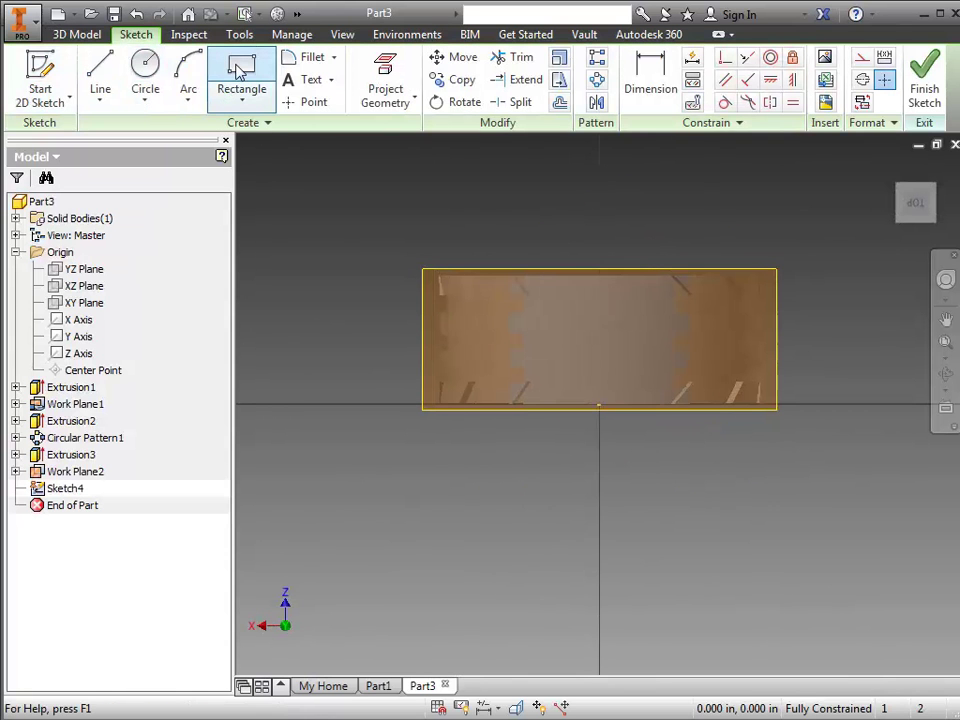
left_click(240, 72)
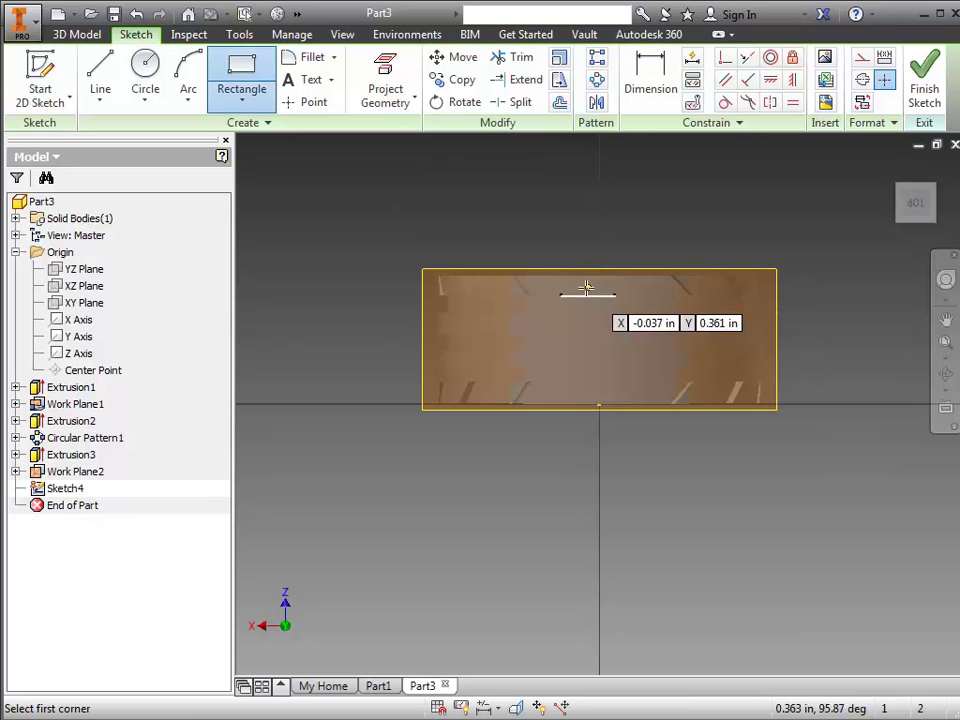
left_click(587, 289)
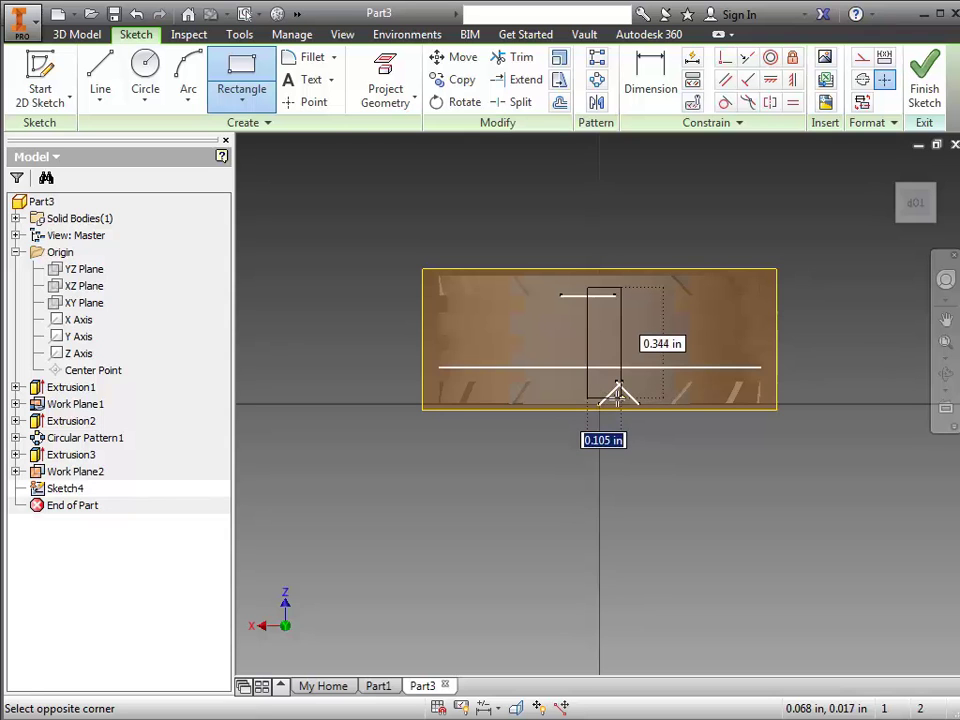
left_click(619, 393)
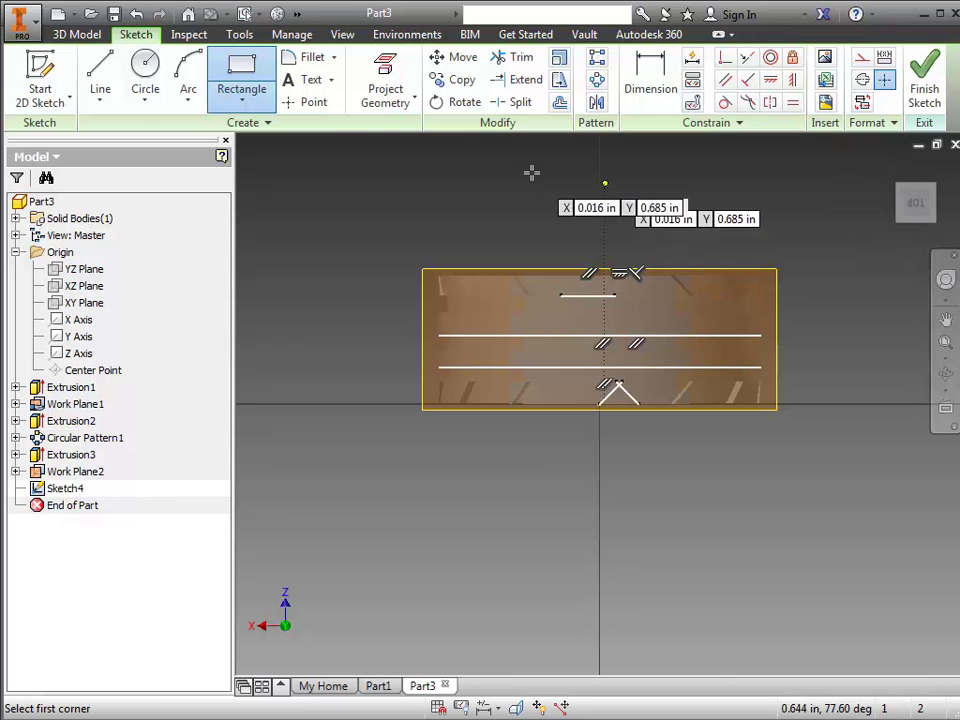
Switch the visual style to Wireframe and back to Shaded, then finish Sketch4.
left_click(343, 38)
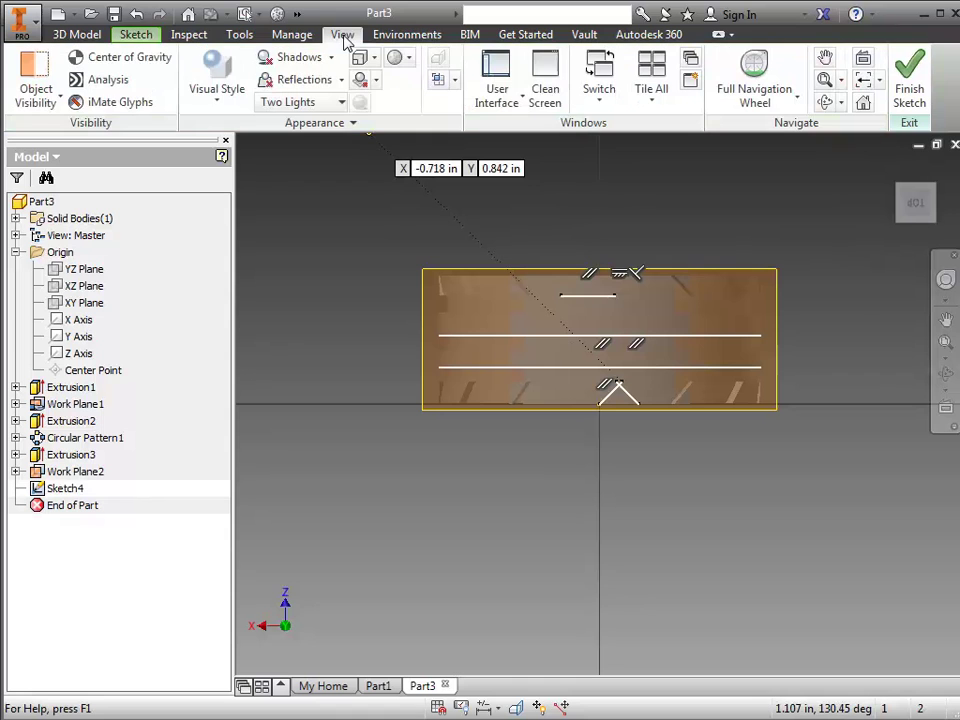
left_click(227, 100)
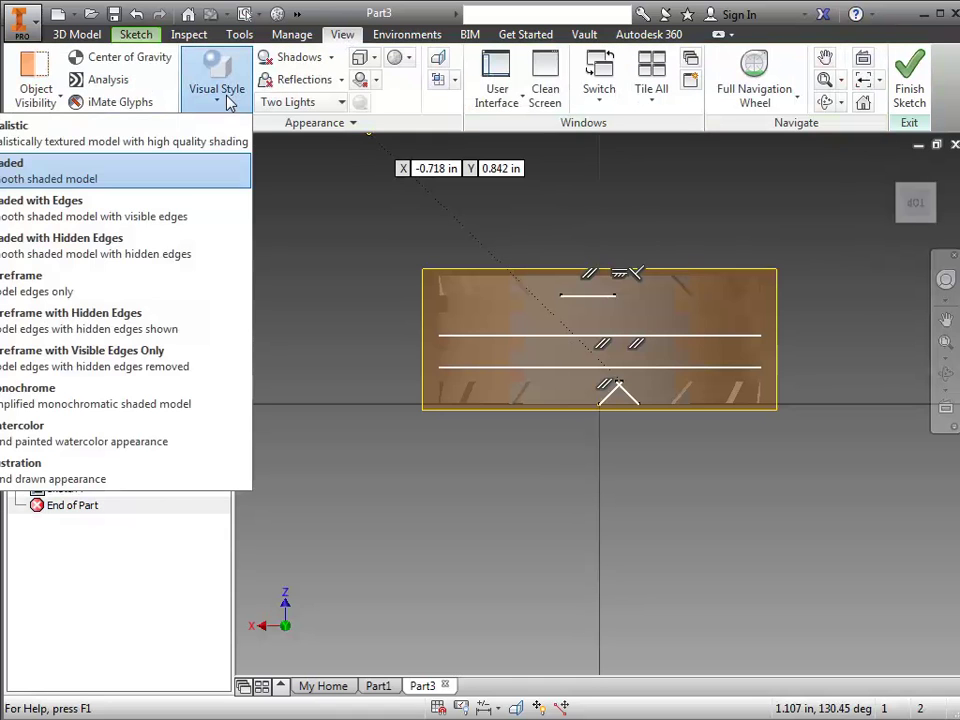
left_click(122, 281)
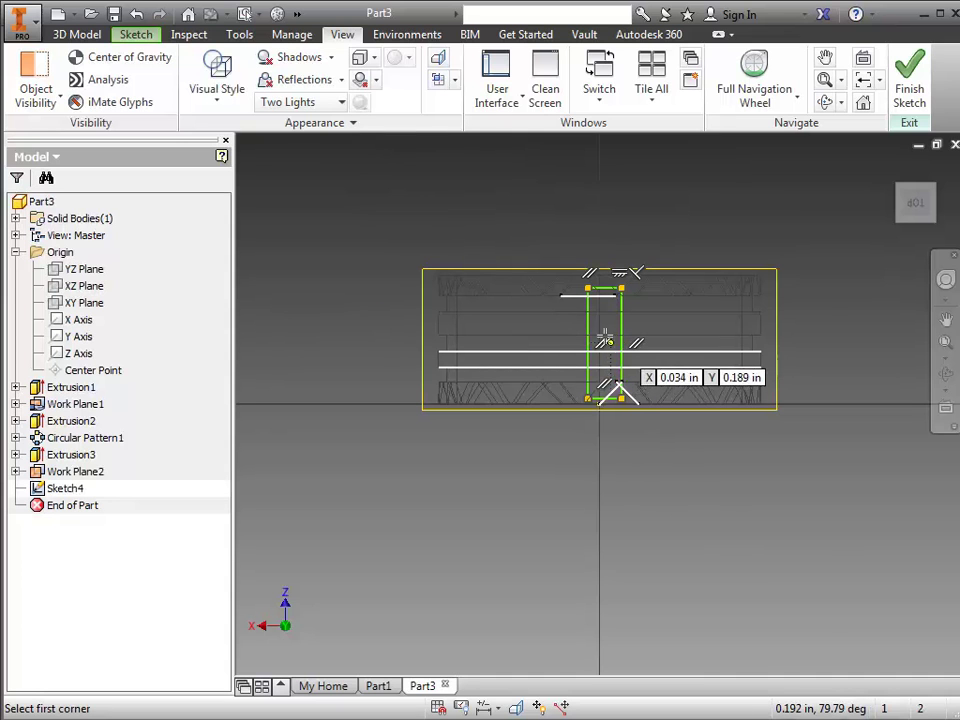
left_click(222, 104)
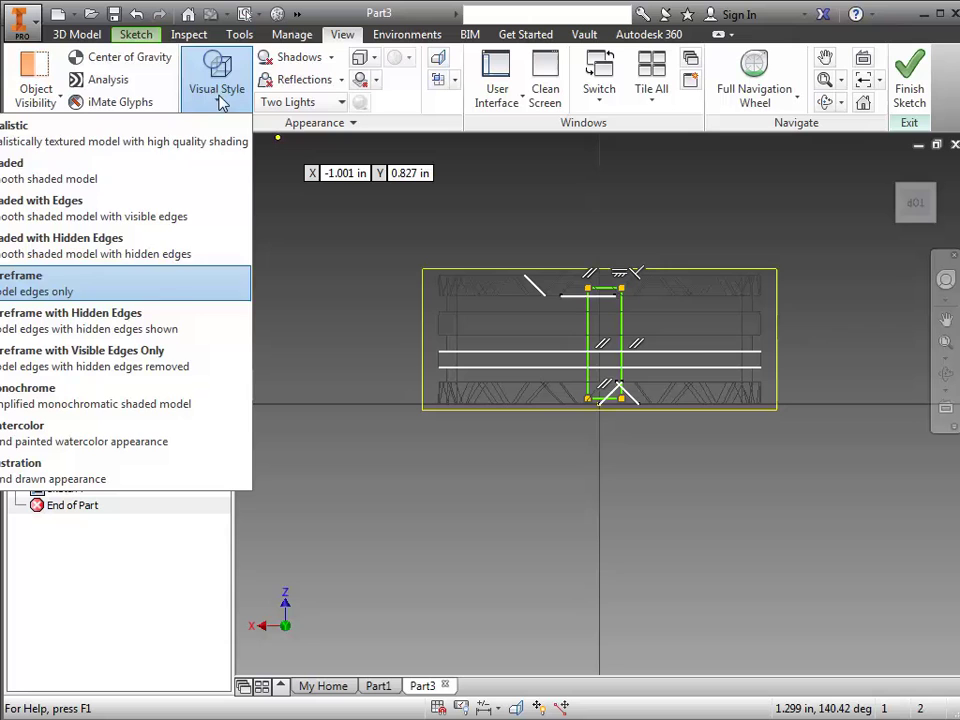
left_click(150, 187)
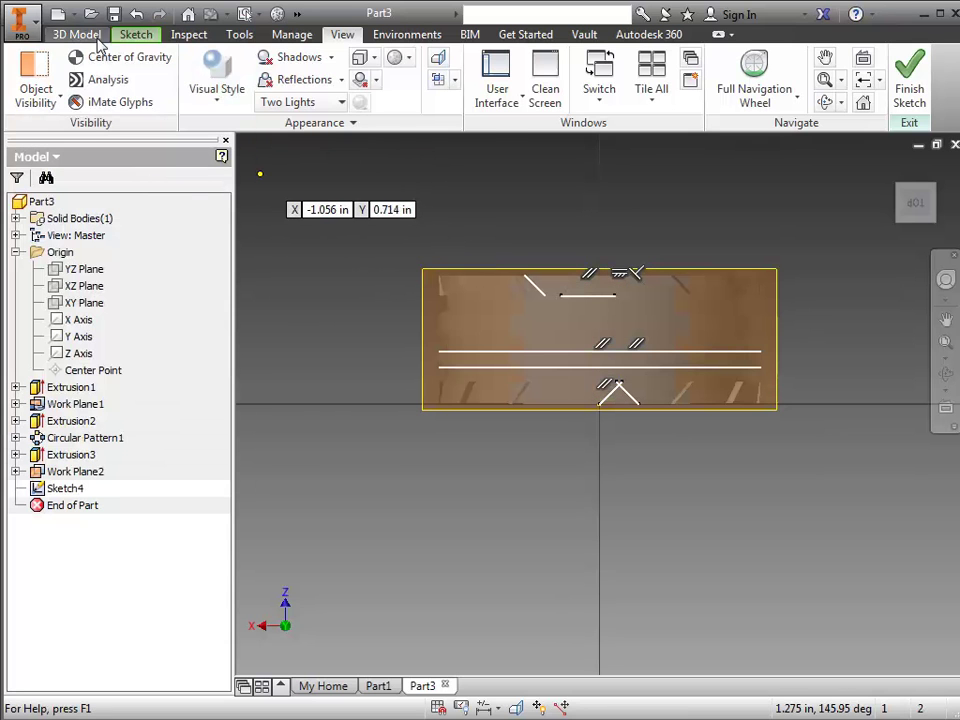
left_click(136, 35)
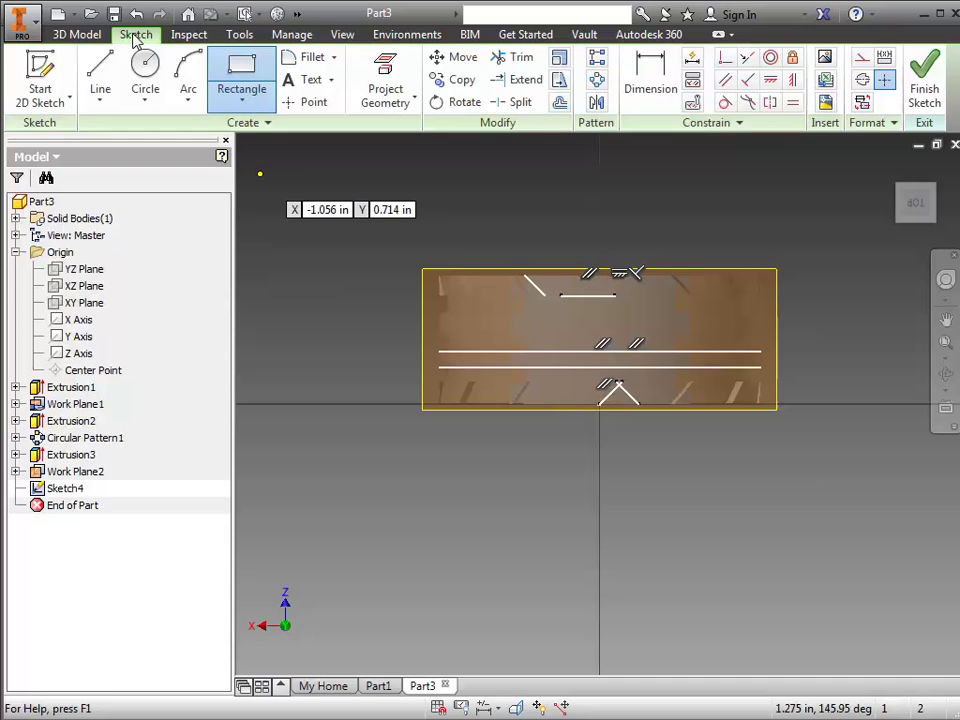
left_click(923, 88)
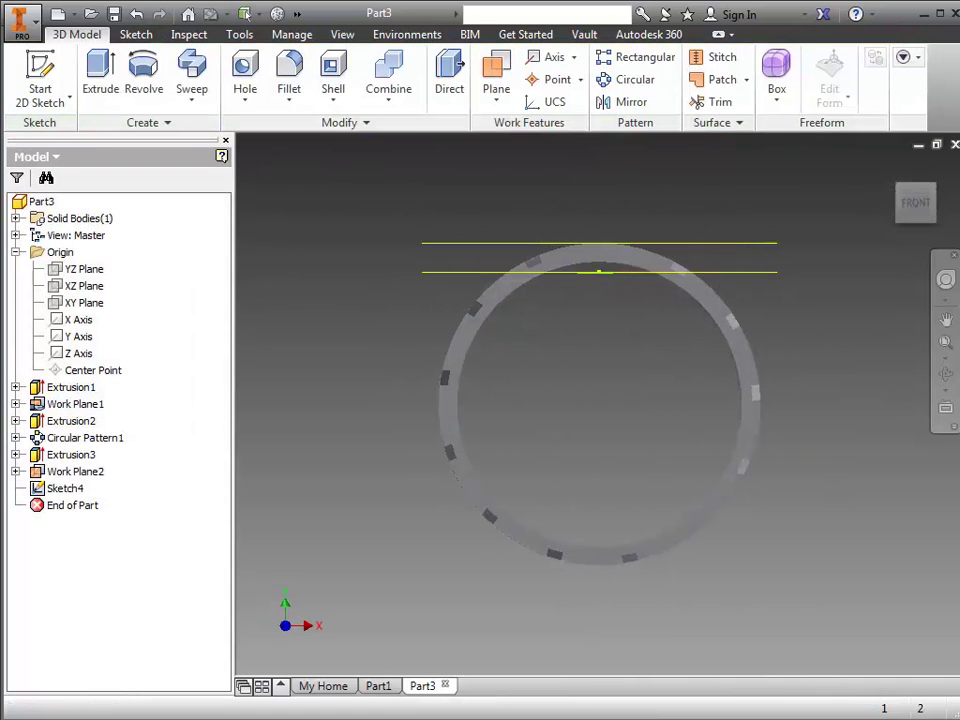
Extrude the Sketch4 rectangle with To Next extents to create Extrusion4.
left_click(102, 70)
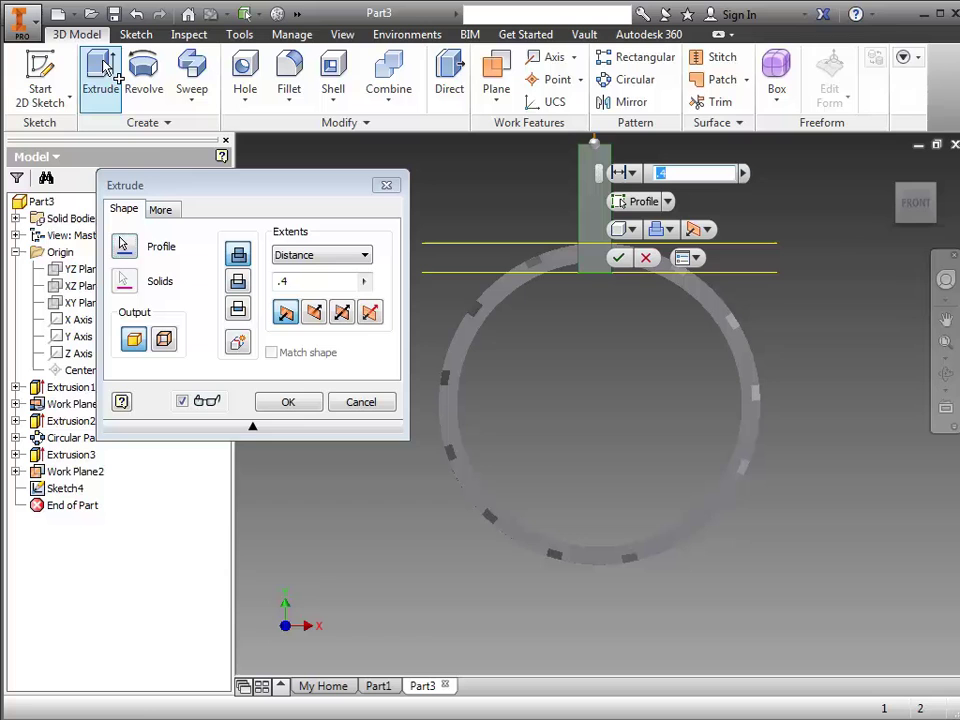
left_click(364, 258)
left_click(356, 286)
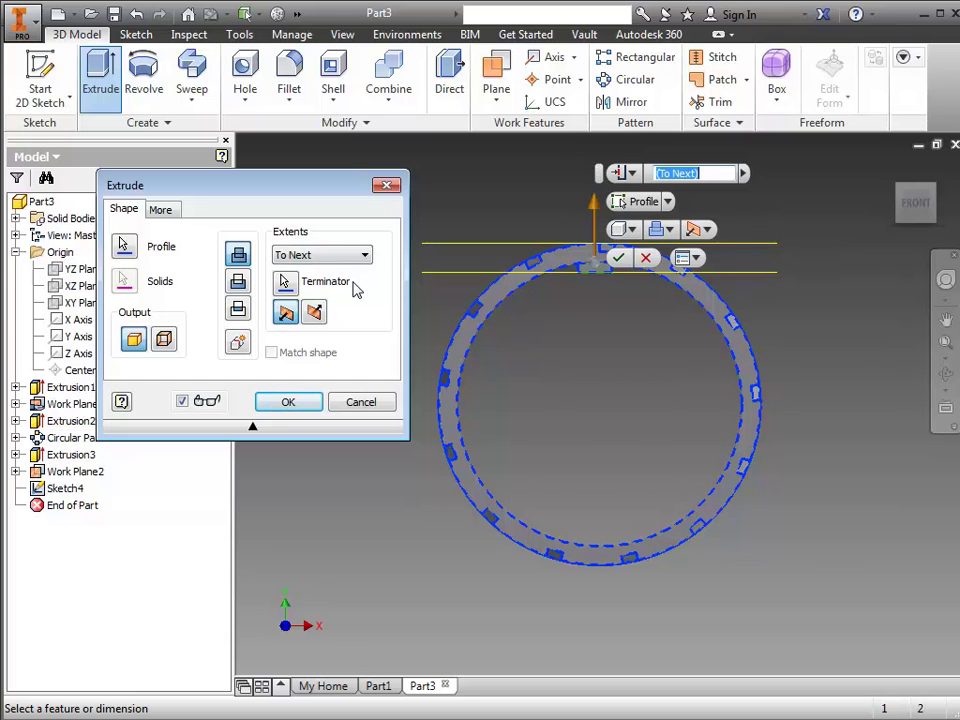
left_click(309, 403)
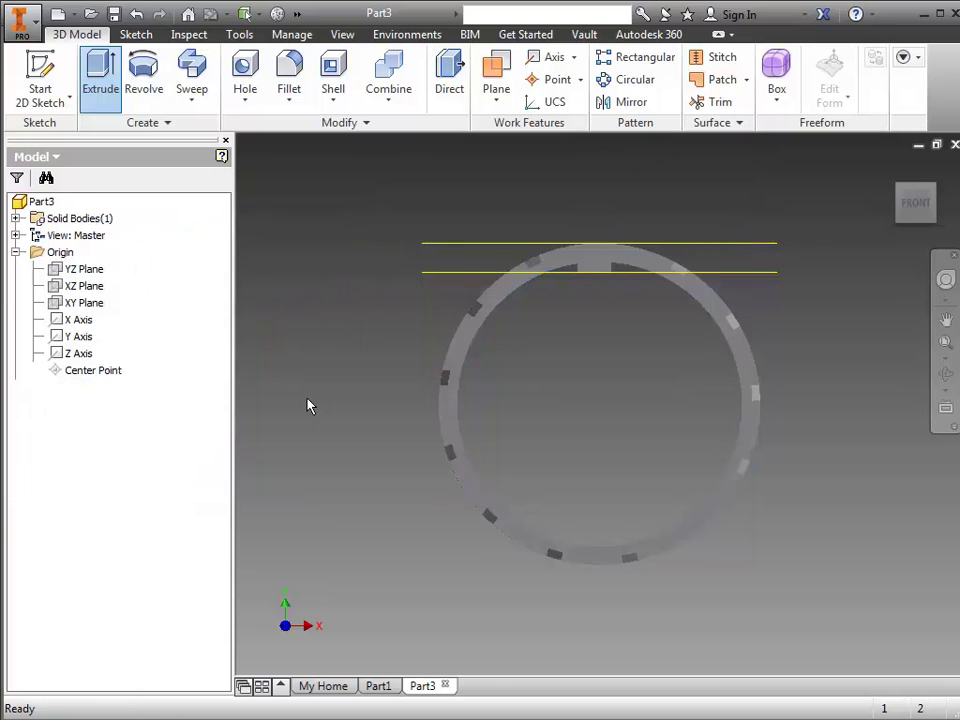
Circular-pattern Extrusion4 12 times around the ring's cylindrical face as the axis.
left_click(641, 80)
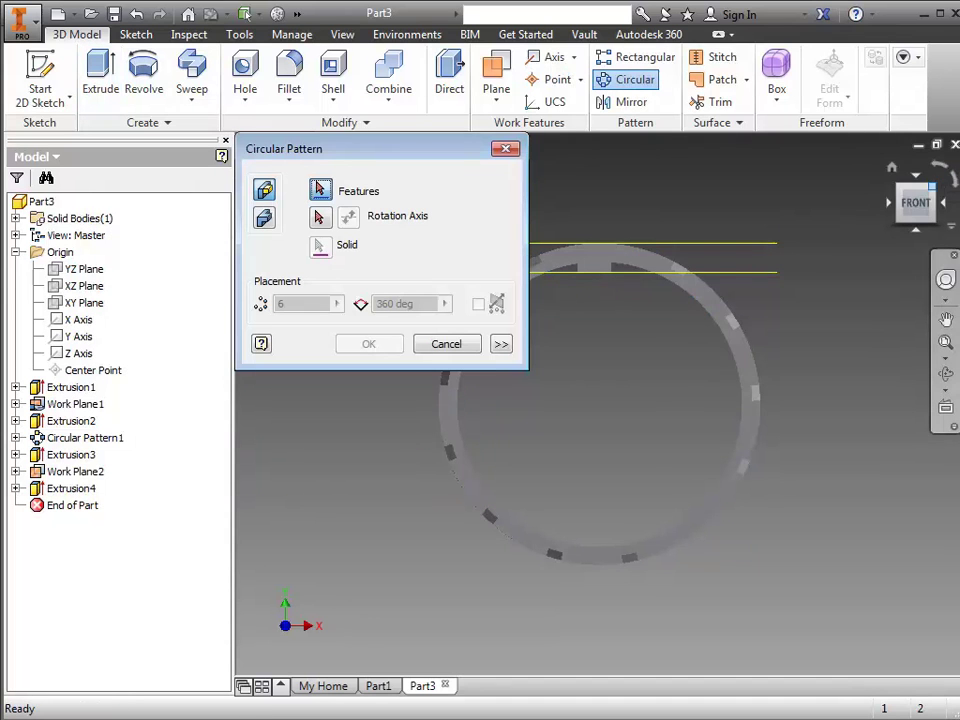
left_click(941, 190)
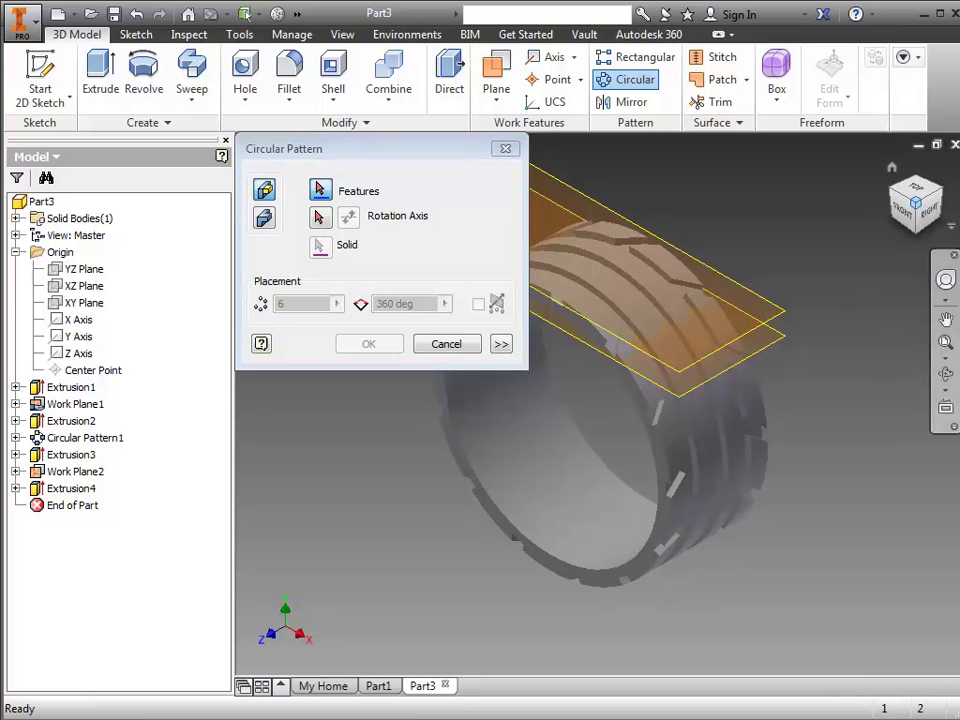
mouse_move(700, 400)
middle_mouse_down("shift")
mouse_move(660, 400)
mouse_move(620, 370)
middle_mouse_up("shift")
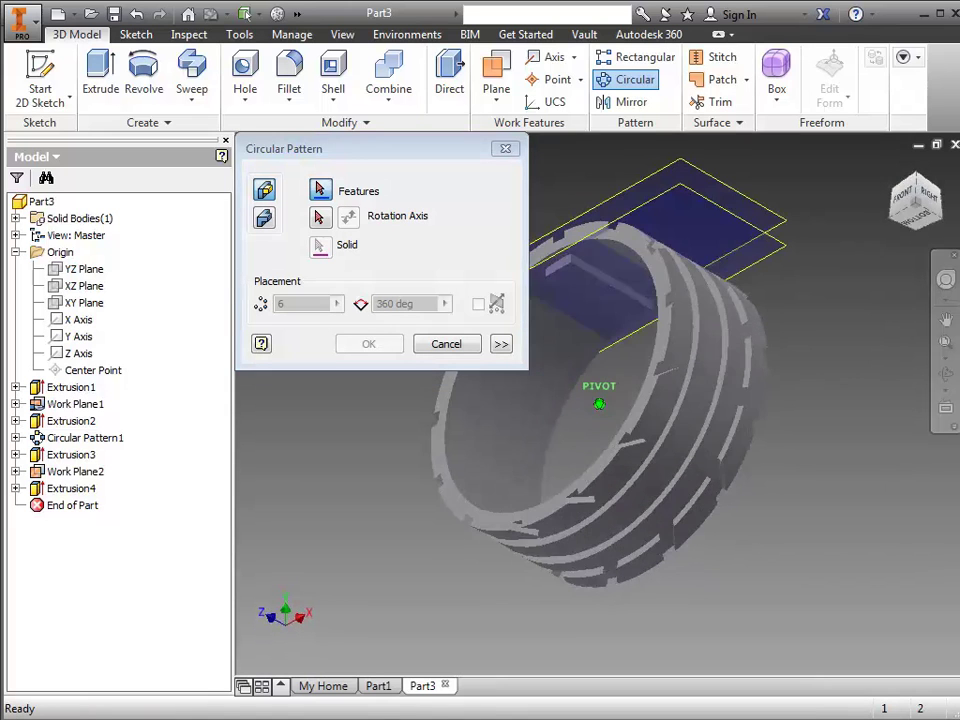
left_click(612, 302)
left_click(320, 217)
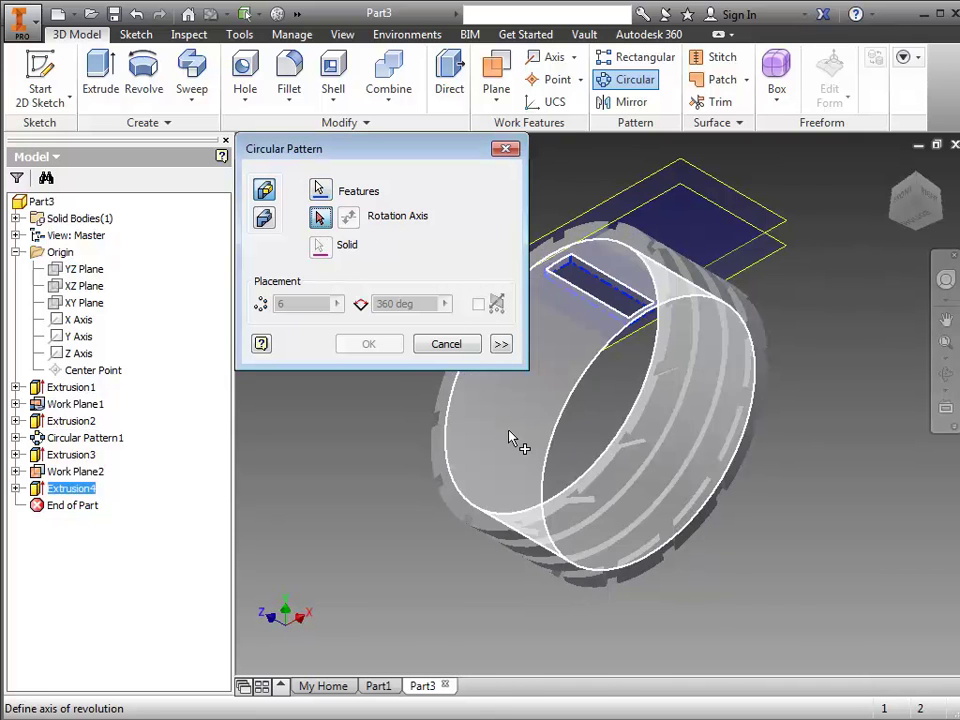
left_click(512, 443)
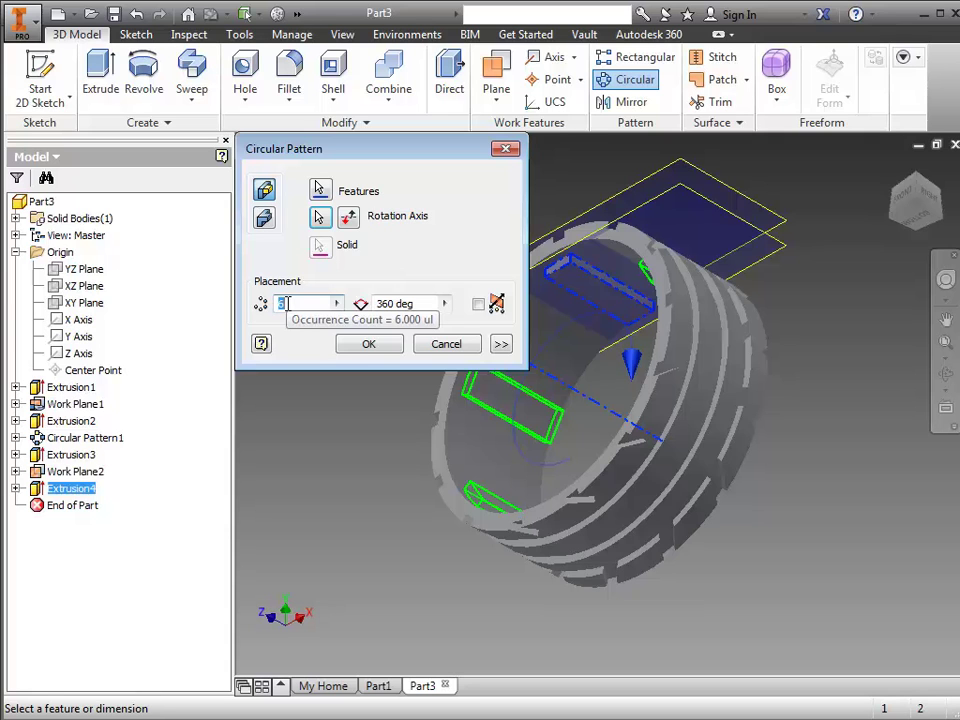
type("12")
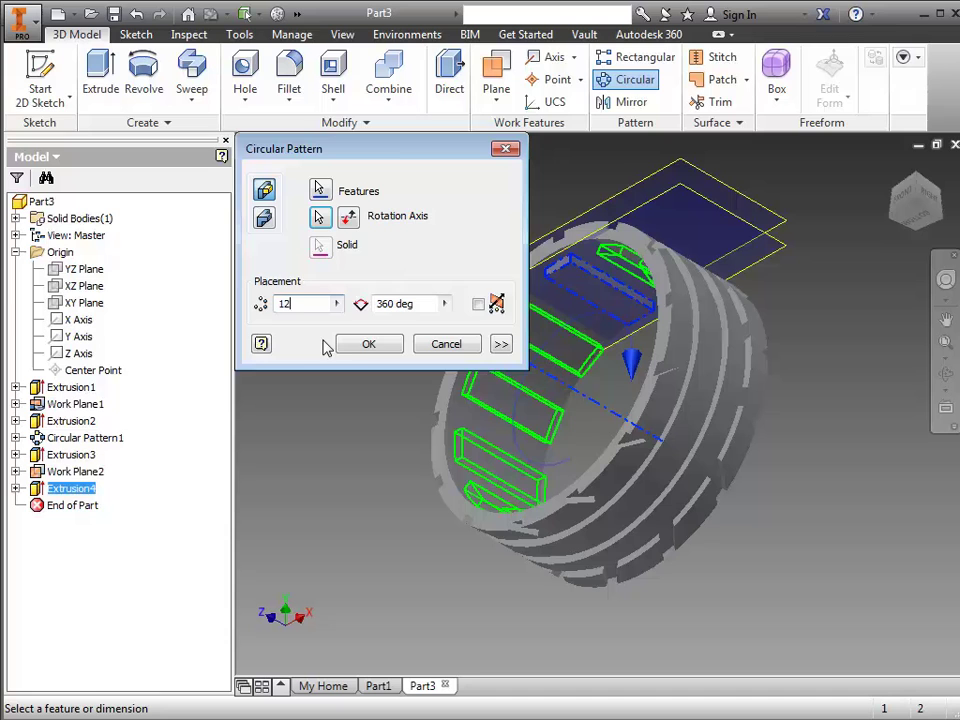
left_click(369, 344)
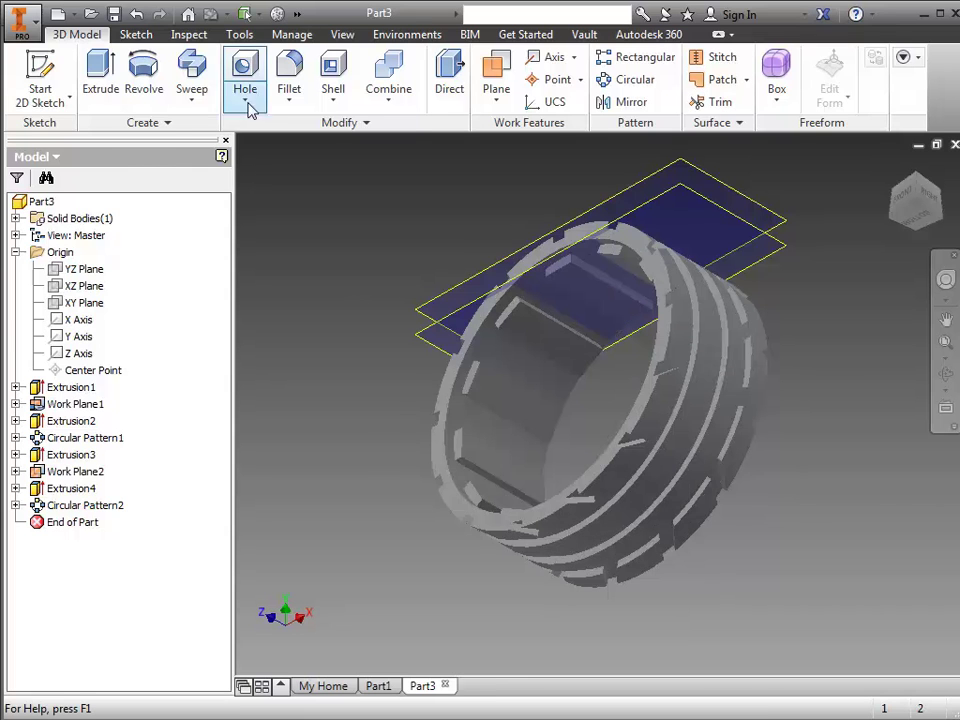
Create Work Plane3 as a midplane between the ring's front and back faces.
left_click(507, 107)
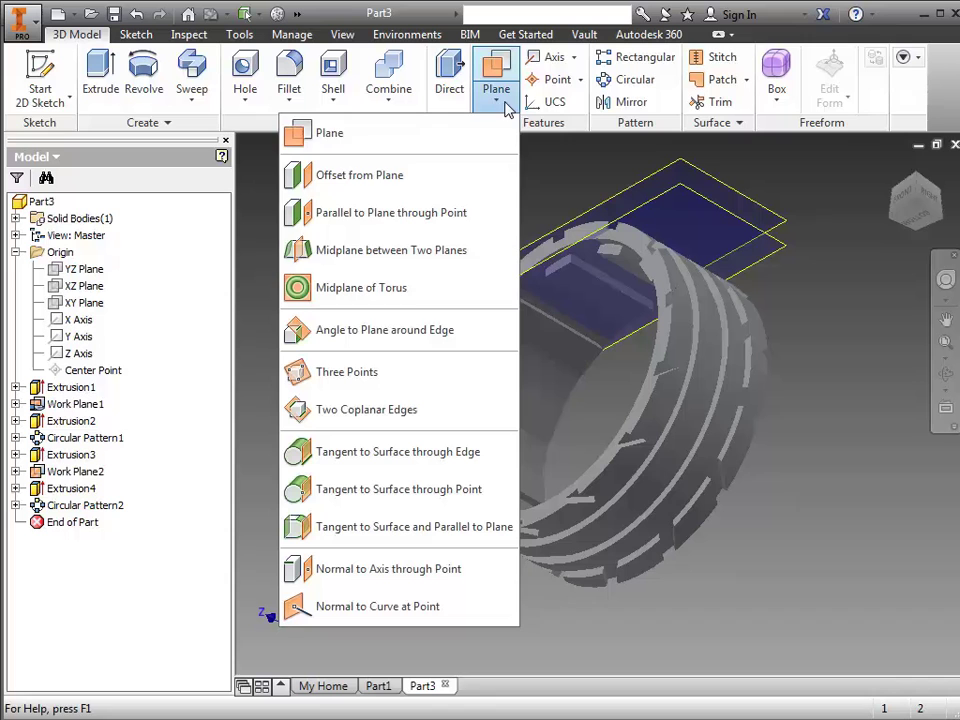
left_click(420, 256)
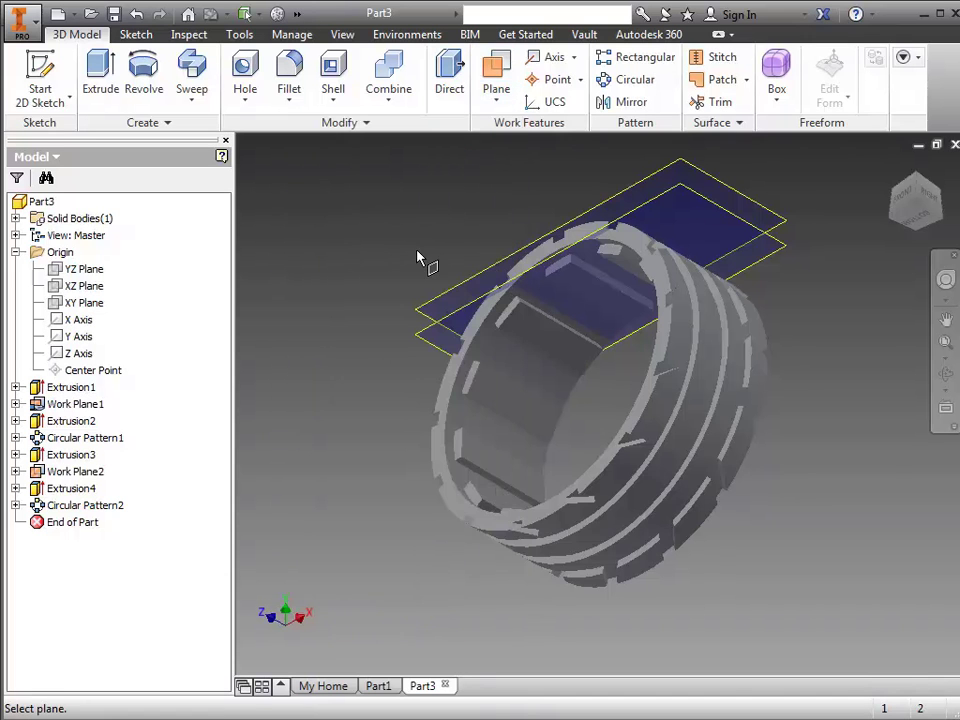
left_click(645, 255)
left_click(647, 257)
middle_click_drag(647, 257, 745, 268, "shift")
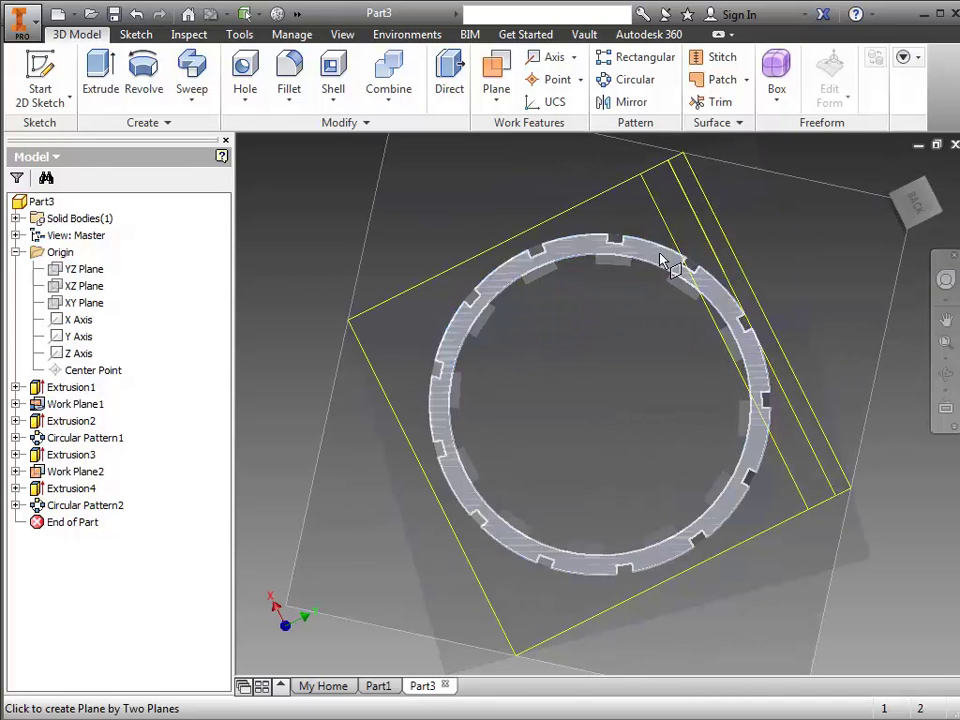
left_click(664, 261)
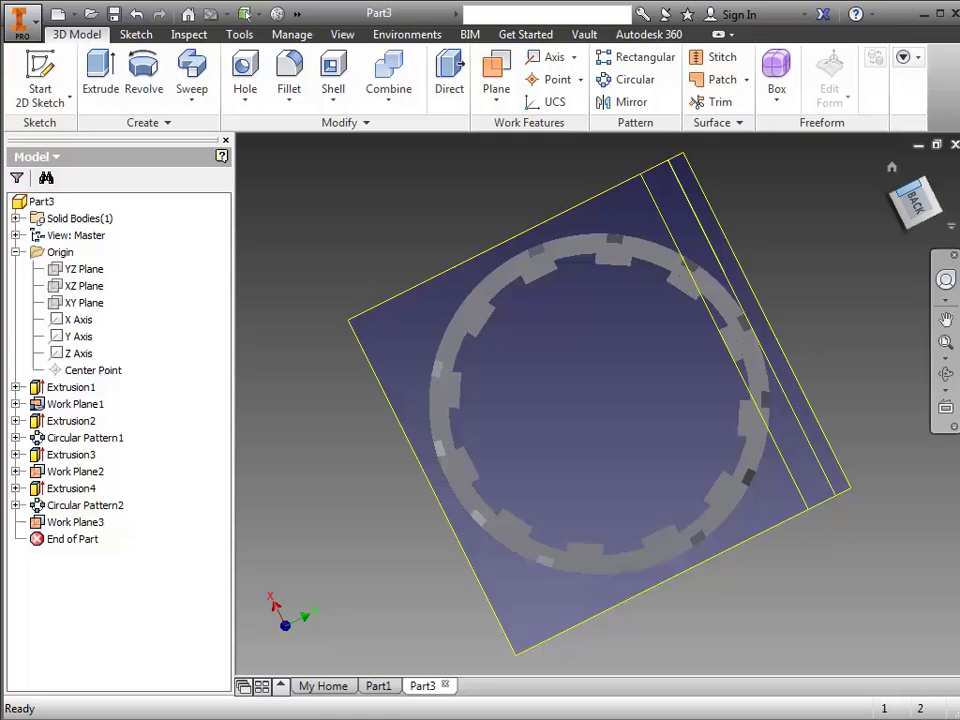
middle_click_drag(664, 261, 583, 404, "shift")
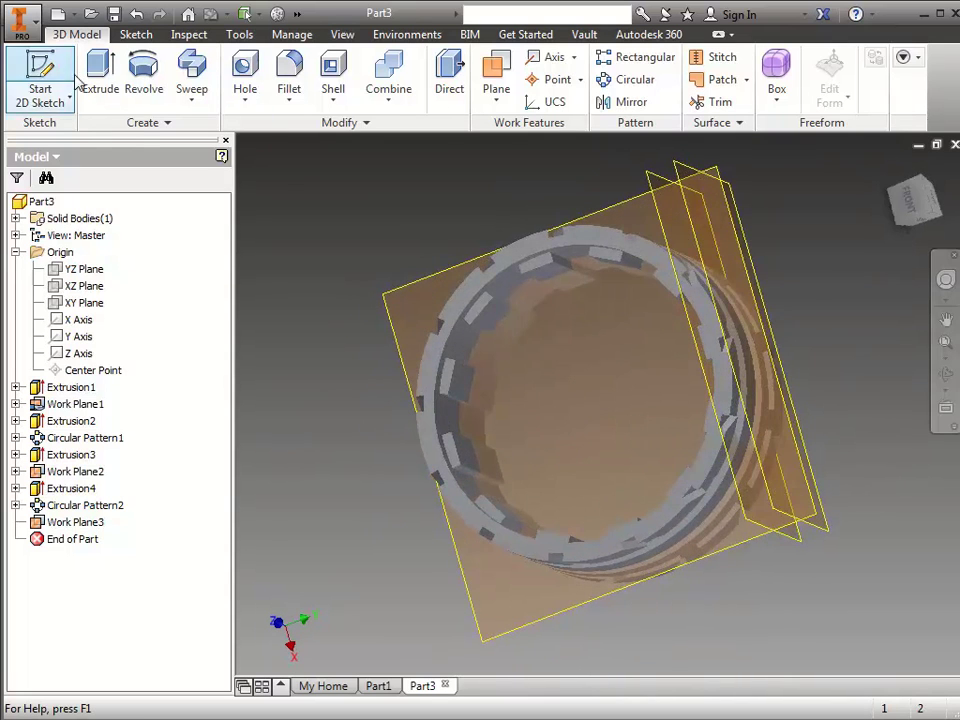
On Work Plane3, sketch two origin-centred circles, the second about 0.41 in radius, and finish Sketch5.
left_click(45, 60)
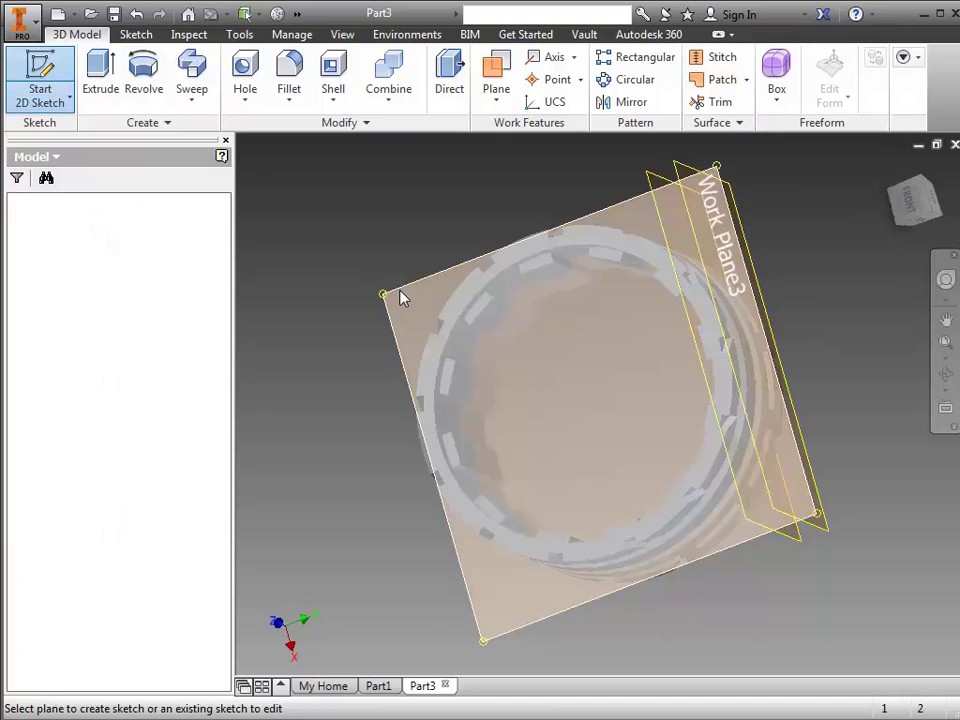
left_click(400, 295)
left_click(146, 66)
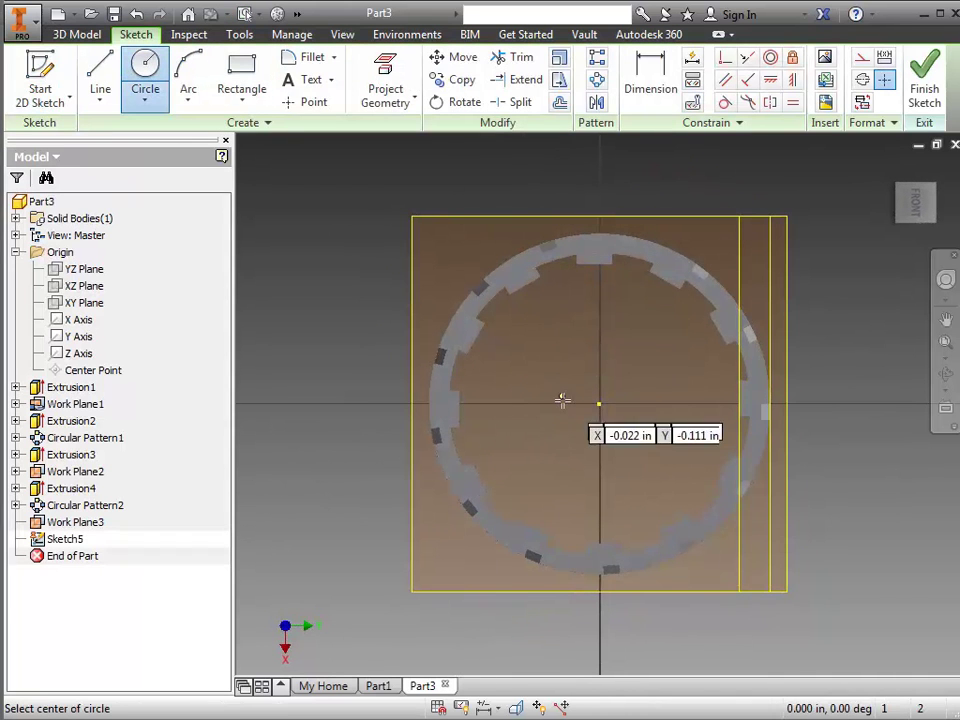
left_click(599, 403)
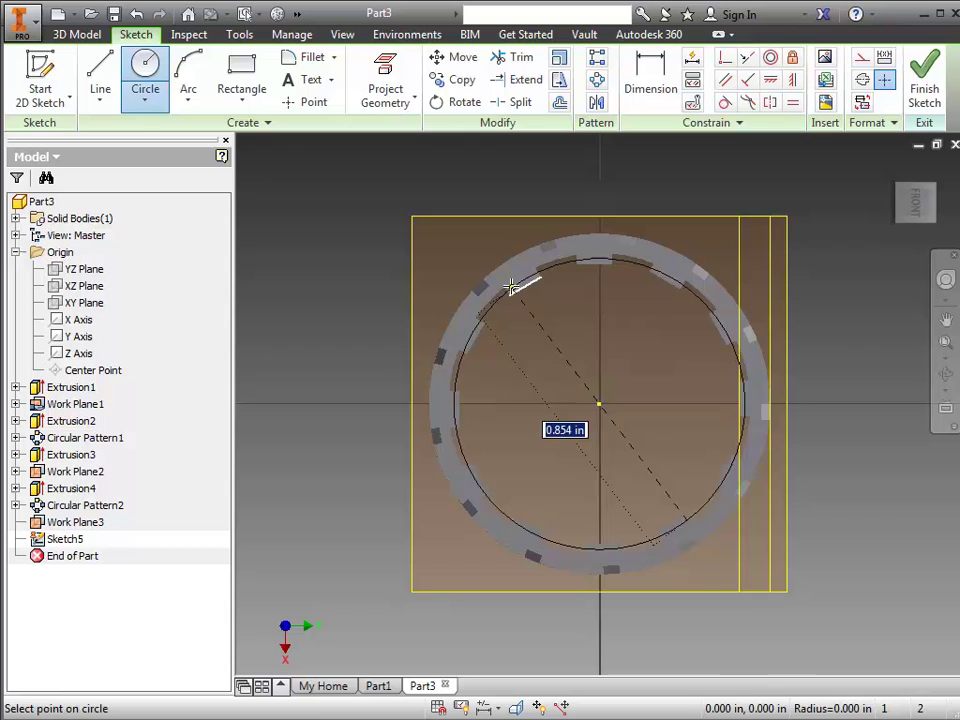
left_click(506, 287)
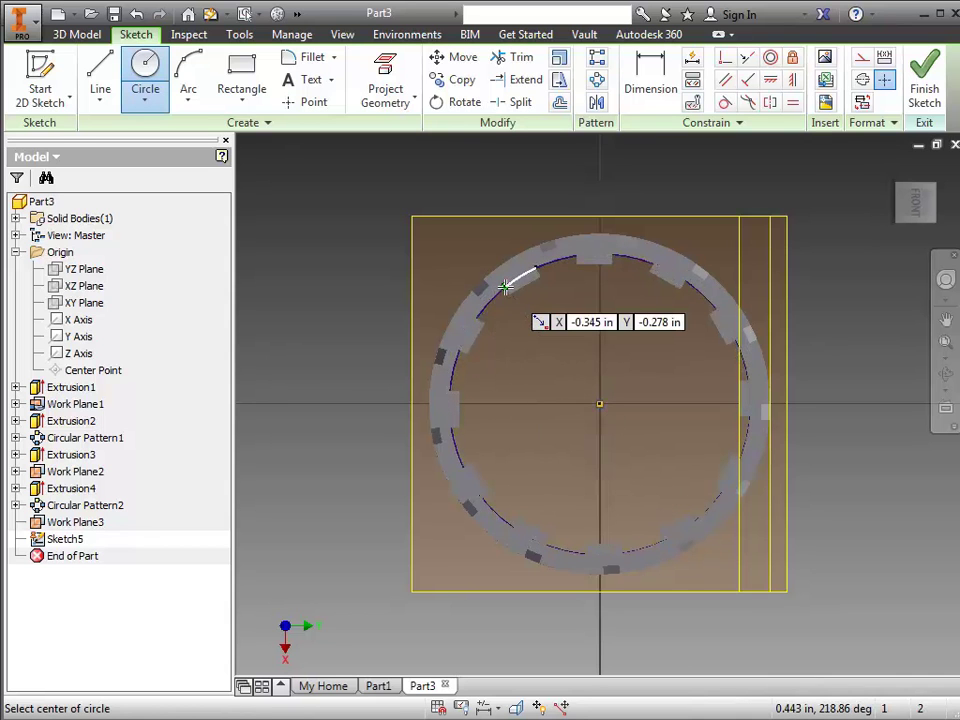
left_click(601, 403)
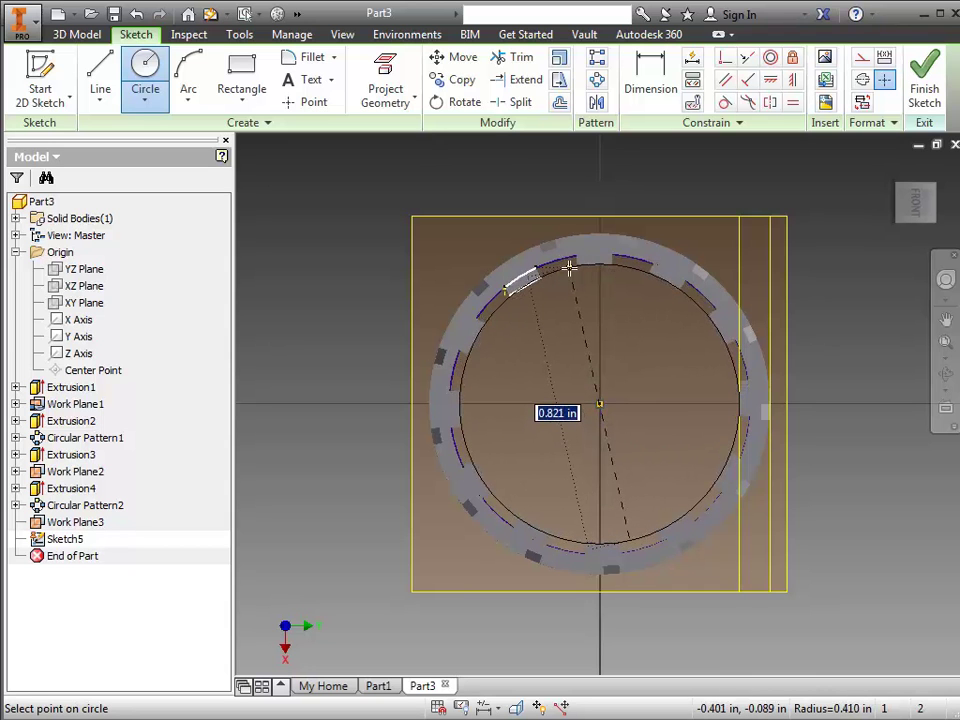
left_click(568, 267)
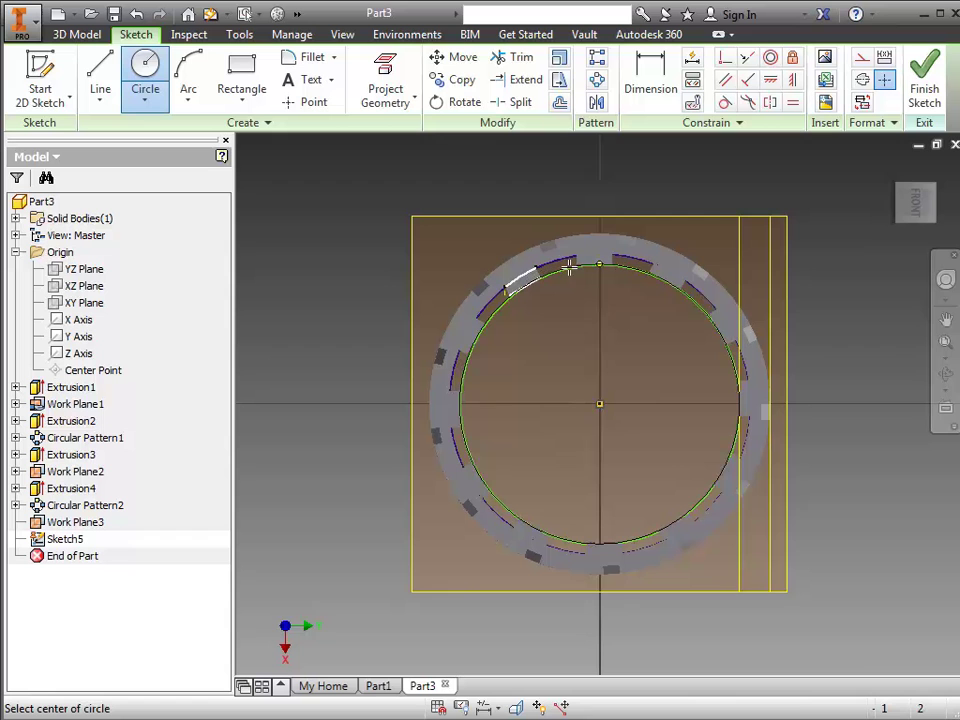
left_click(929, 100)
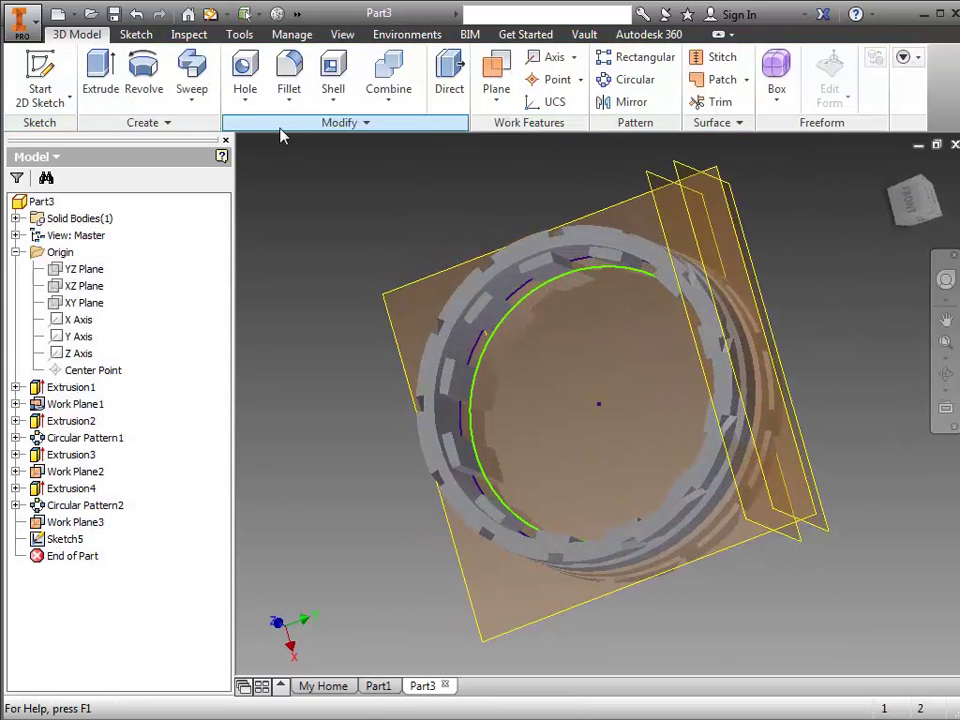
Extrude the Sketch5 ring profile .01 in symmetrically to create Extrusion5.
left_click(97, 66)
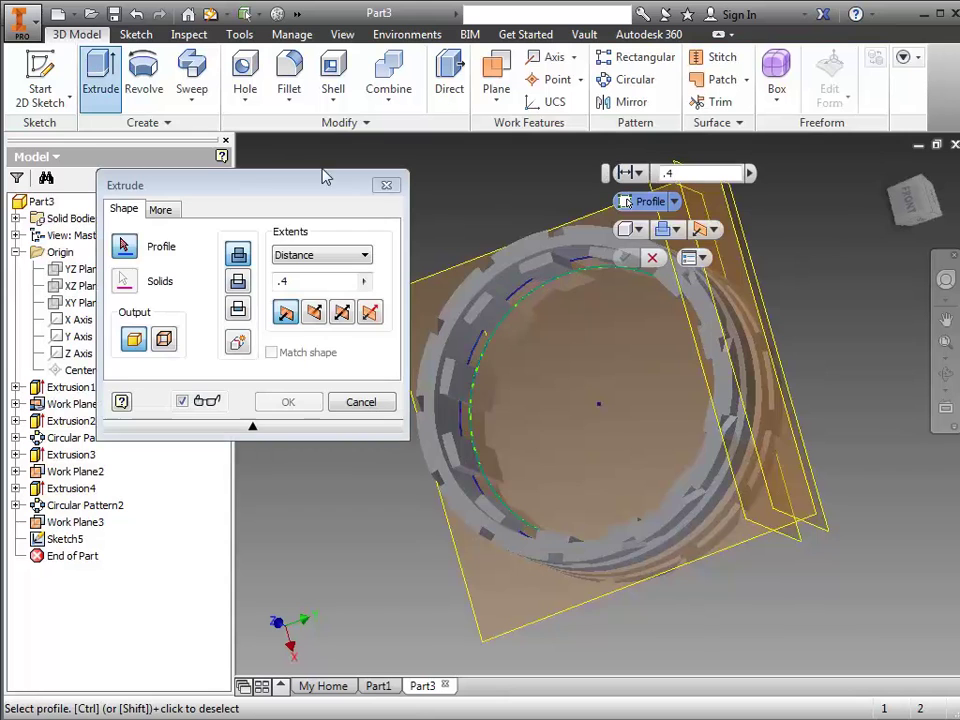
left_click(536, 302)
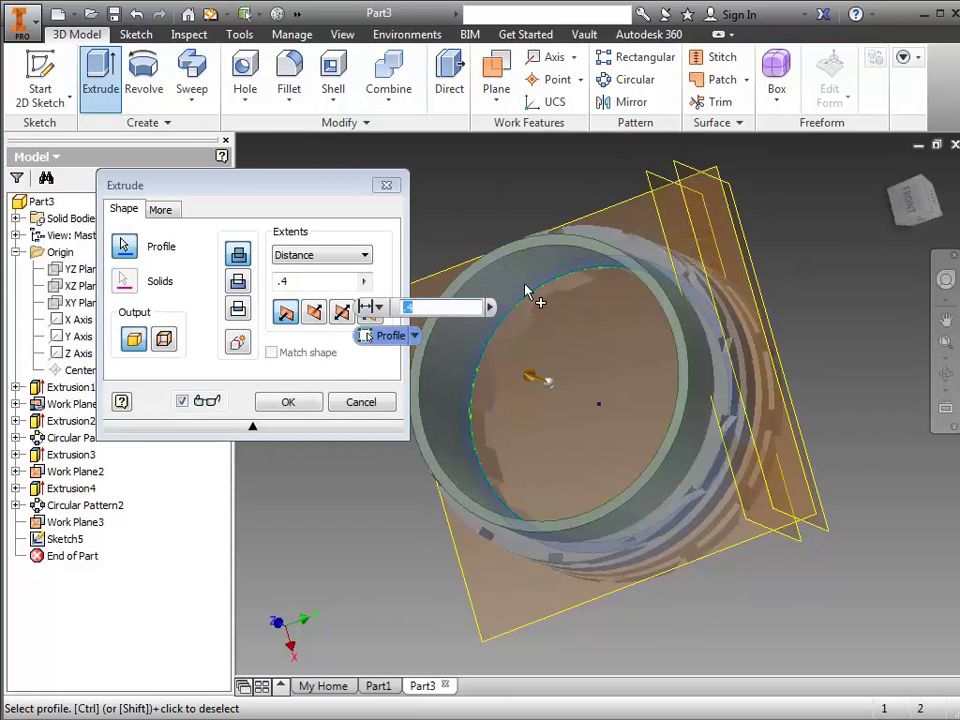
left_click(293, 281)
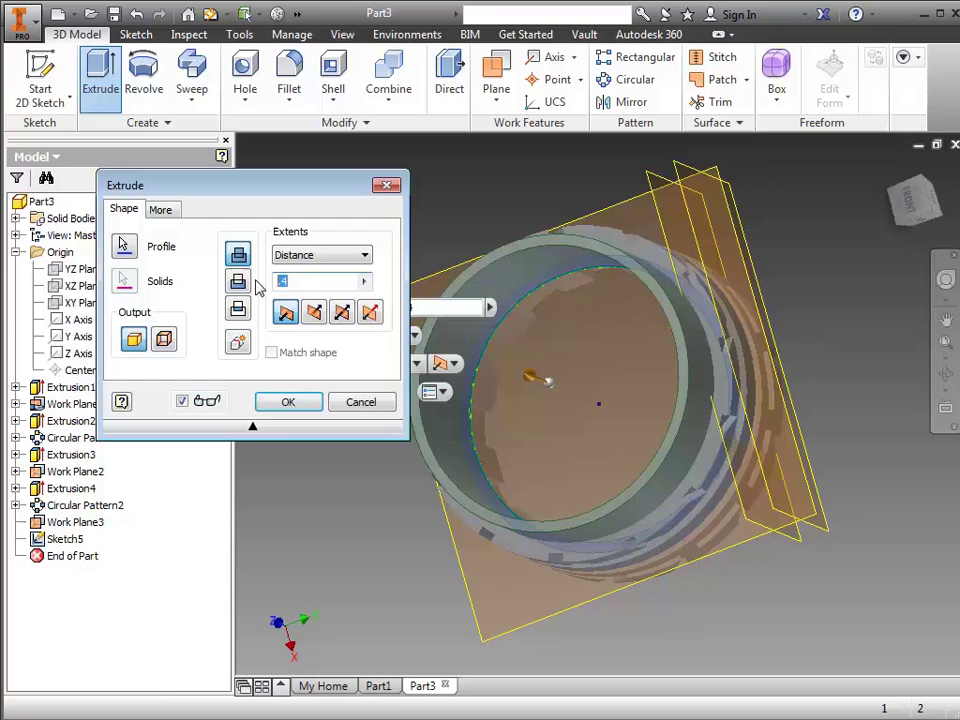
type(".01")
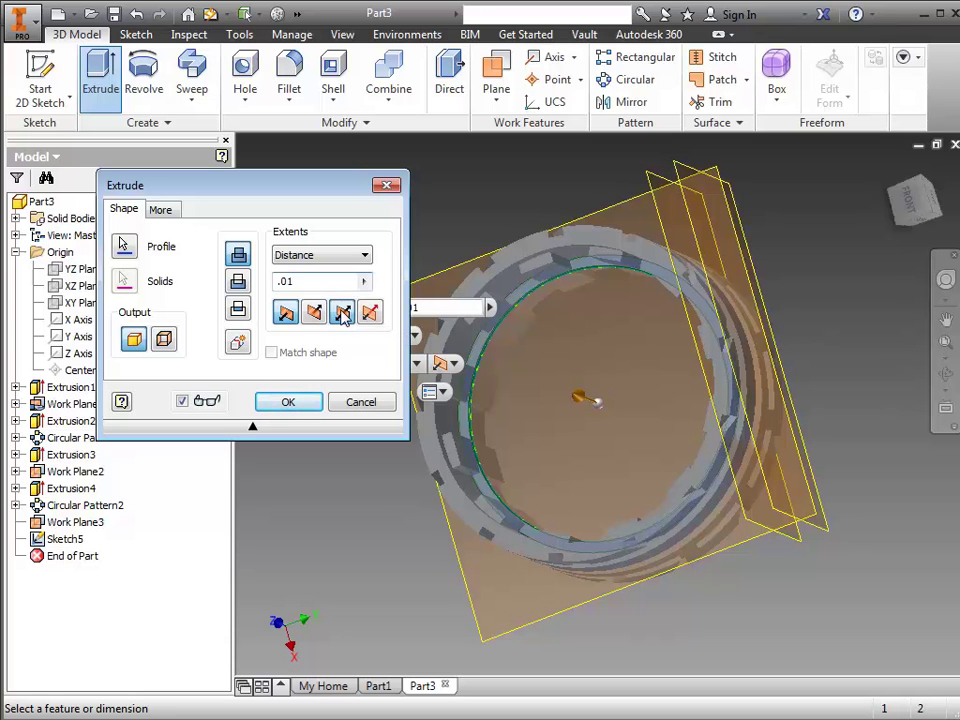
left_click(342, 314)
left_click(288, 402)
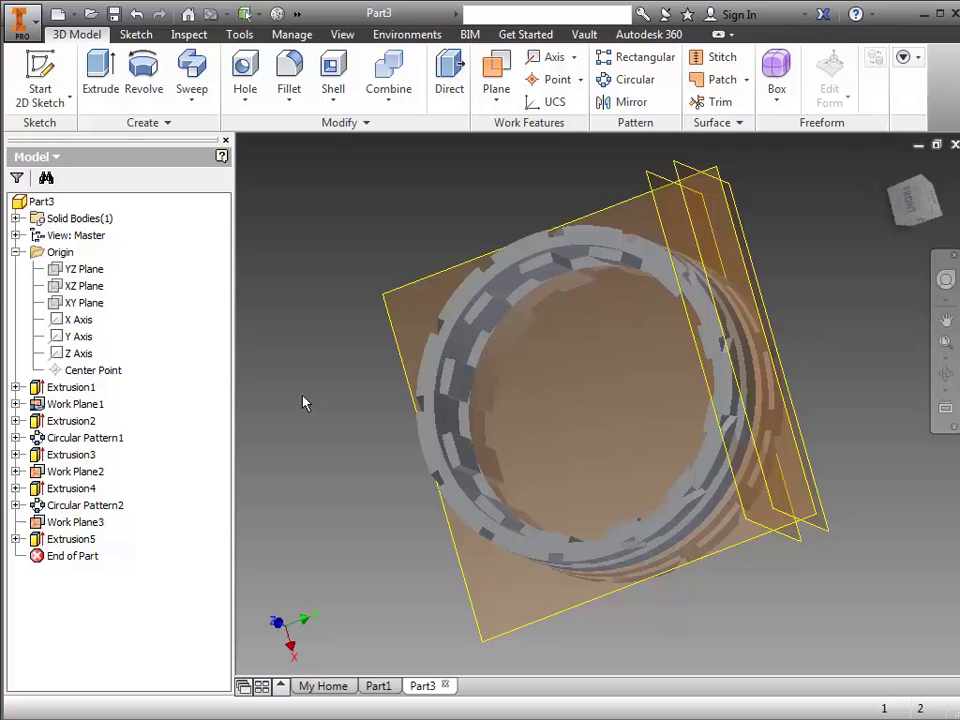
Hide Work Plane1, Work Plane2 and Work Plane3, then return to the Home view.
right_click(94, 411)
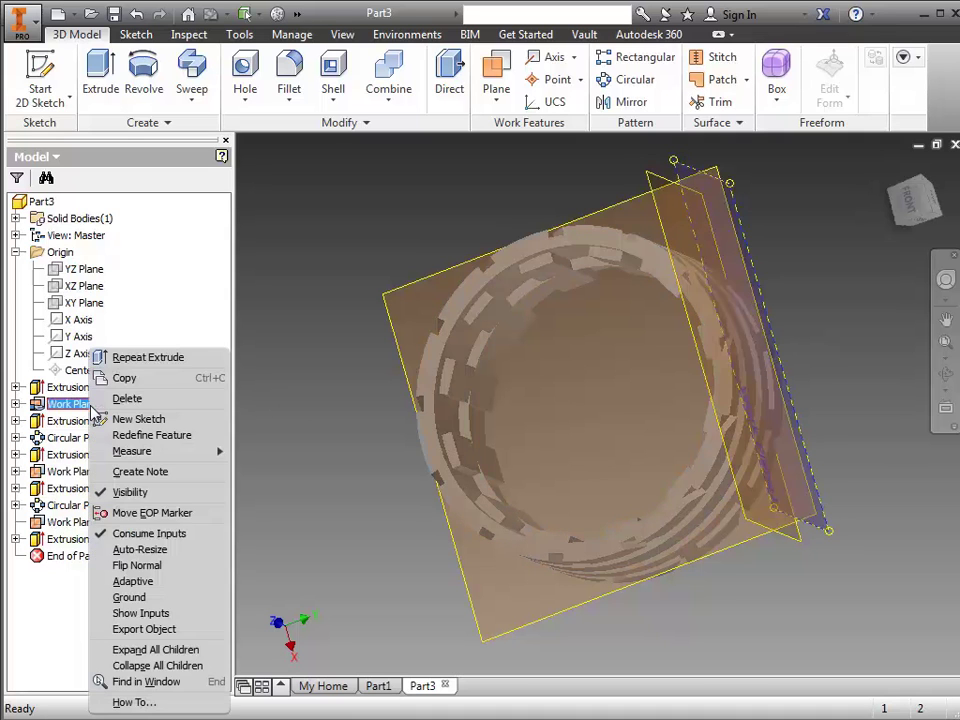
left_click(124, 492)
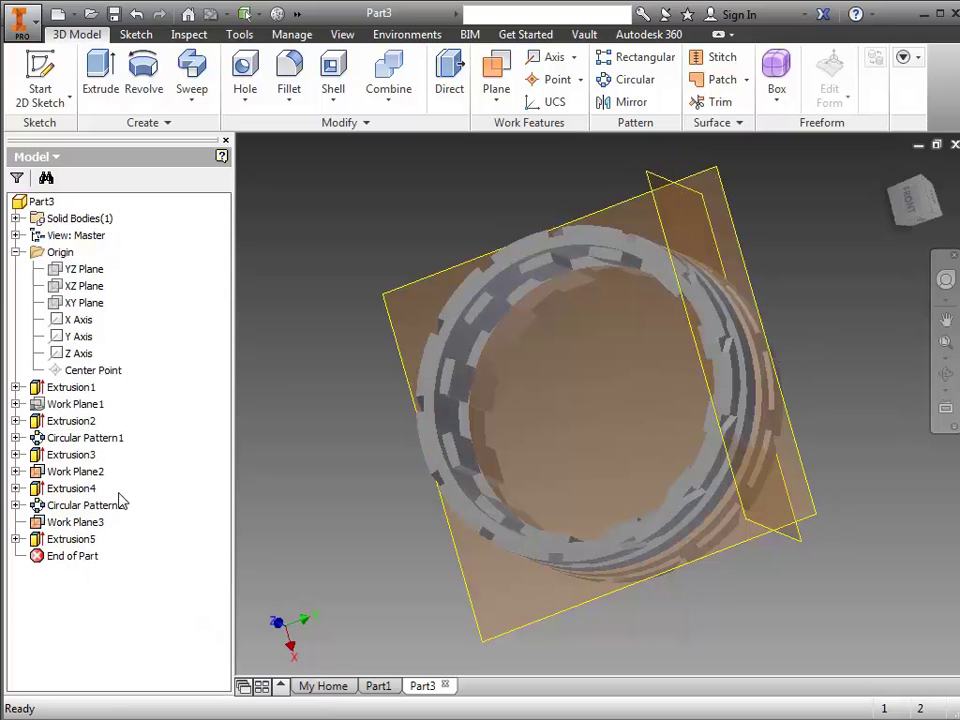
right_click(93, 474)
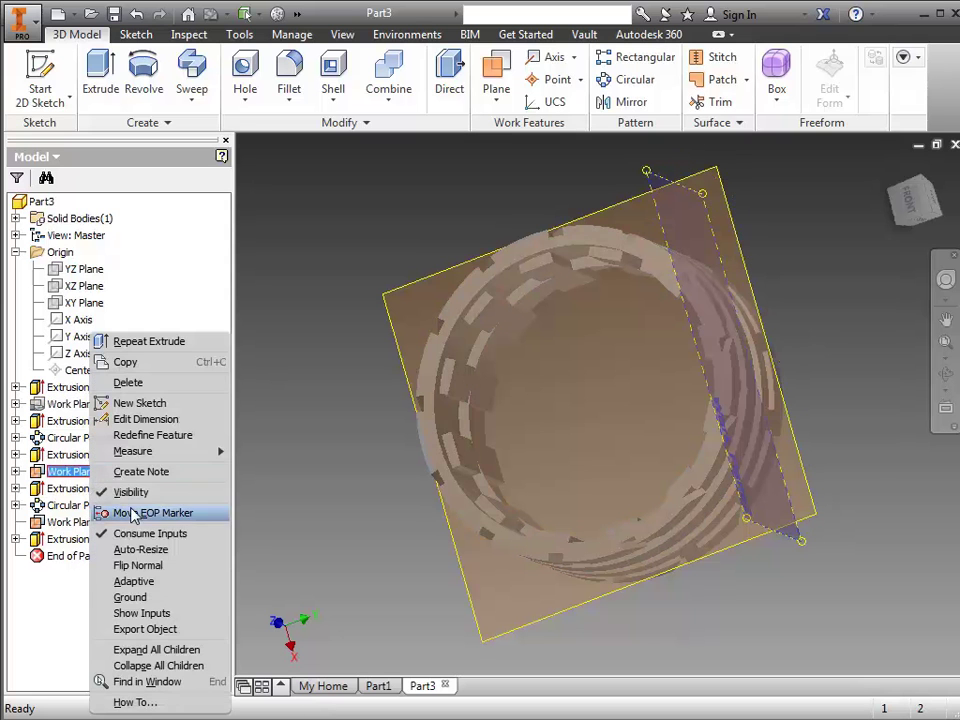
left_click(131, 492)
right_click(72, 523)
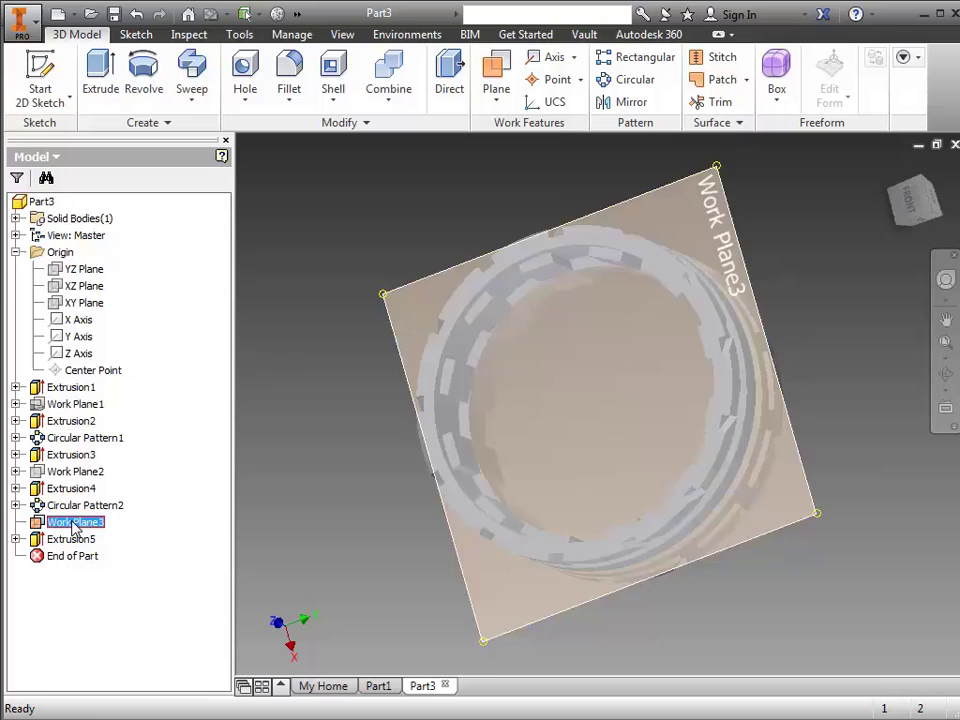
left_click(100, 524)
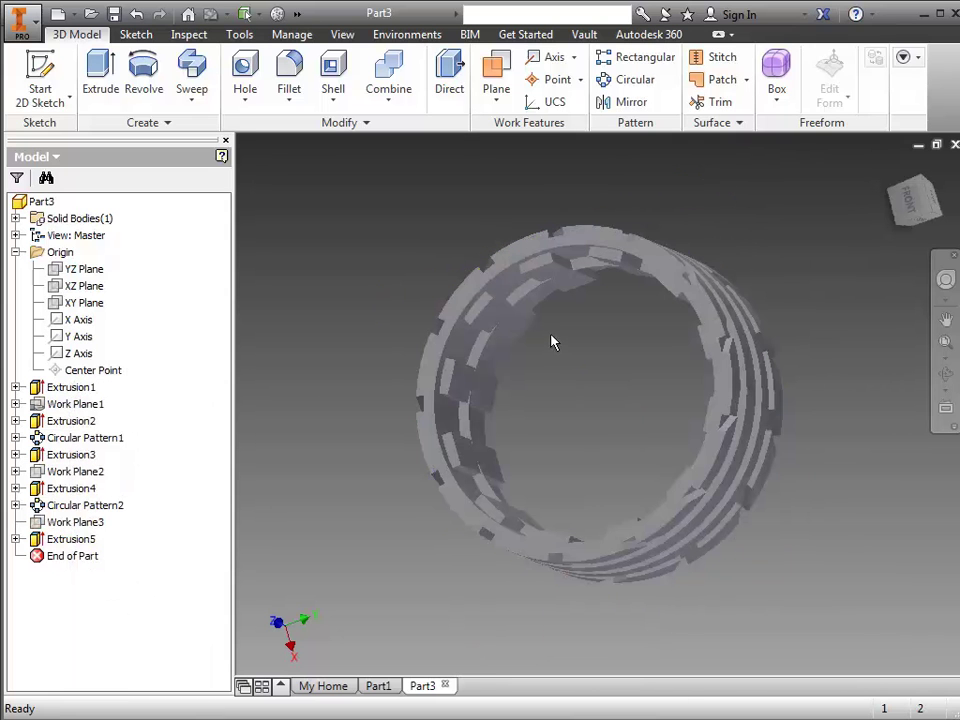
left_click(892, 167)
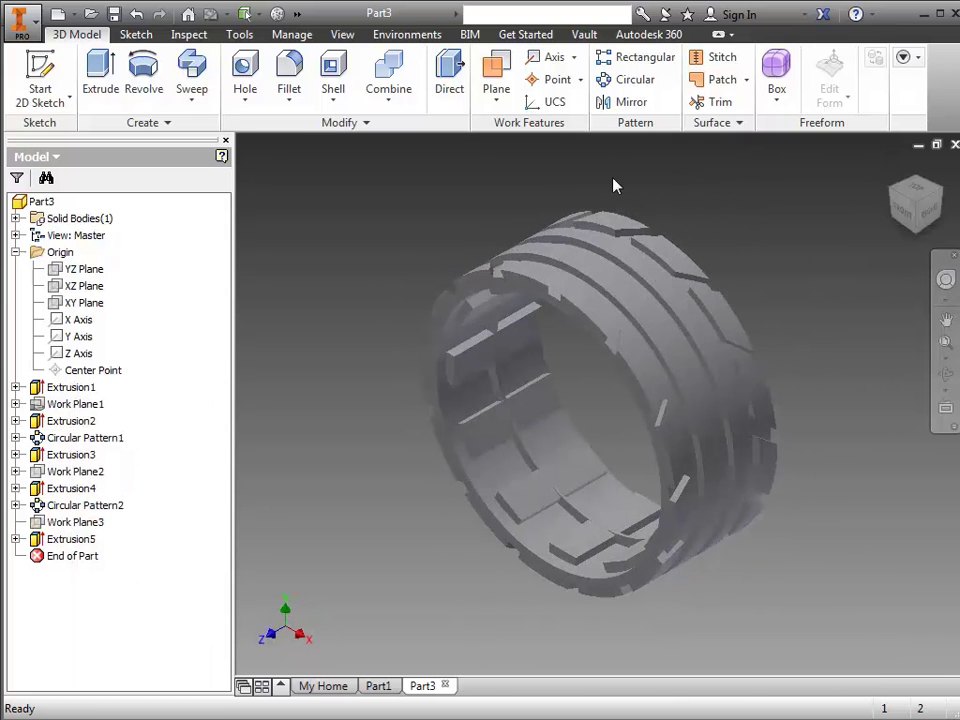
Apply a light orange colour (RGB 255, 145, 71) to the whole wheel part.
left_click(297, 14)
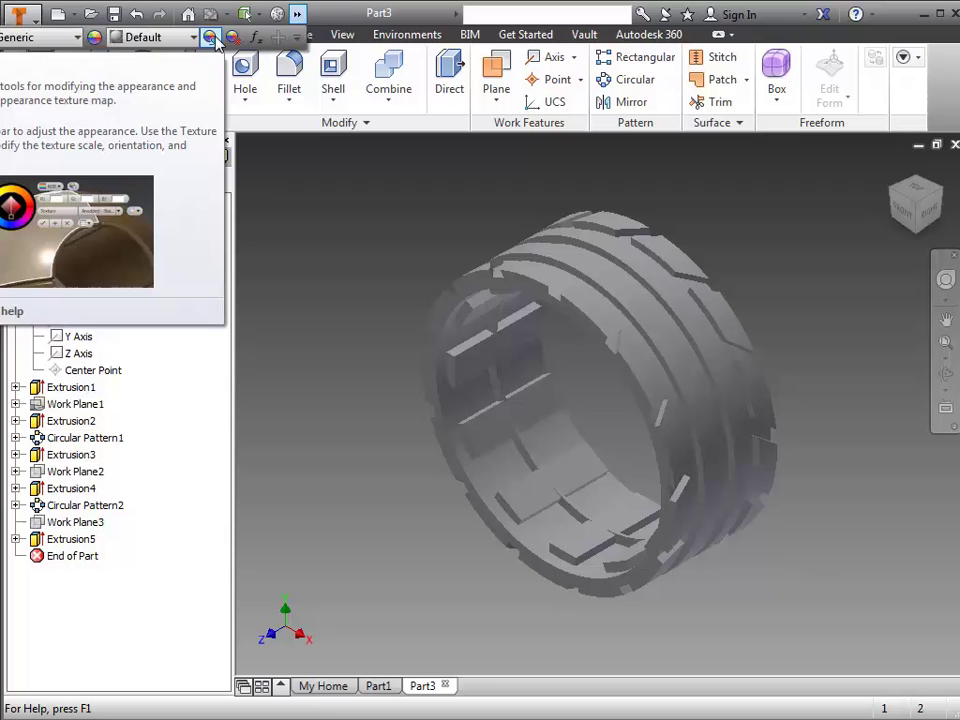
left_click(211, 38)
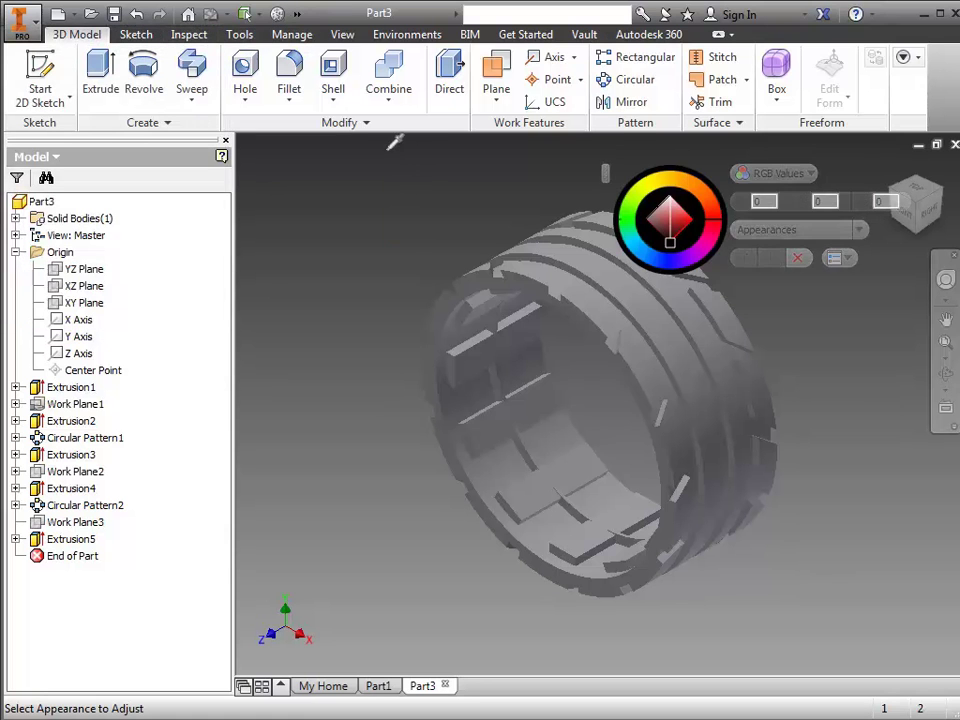
left_click(868, 654)
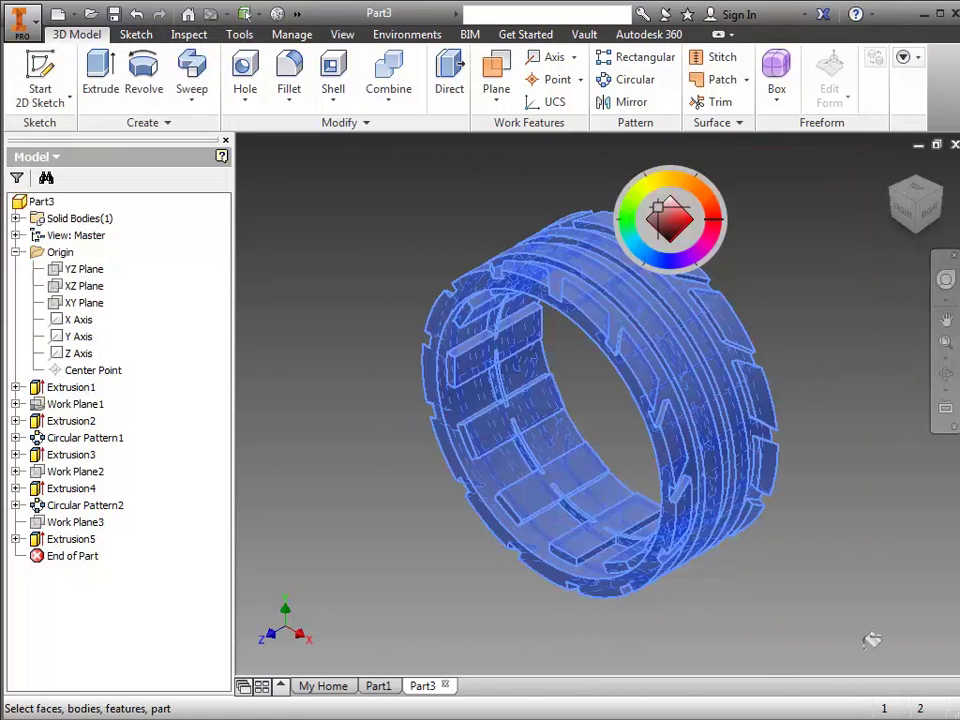
left_click(707, 205)
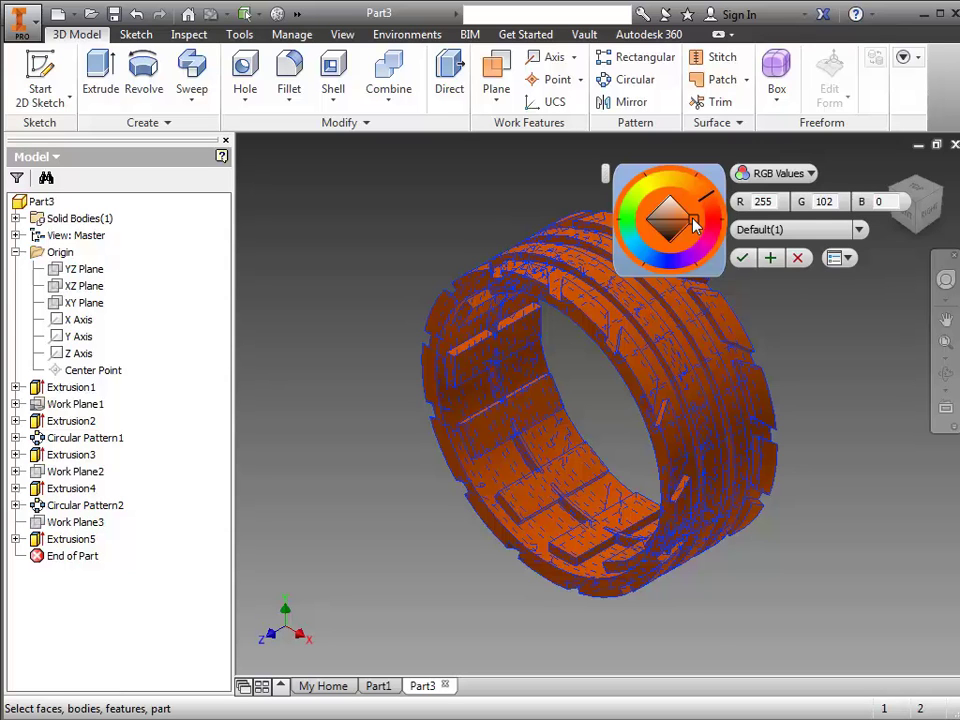
left_click_drag(695, 226, 688, 220)
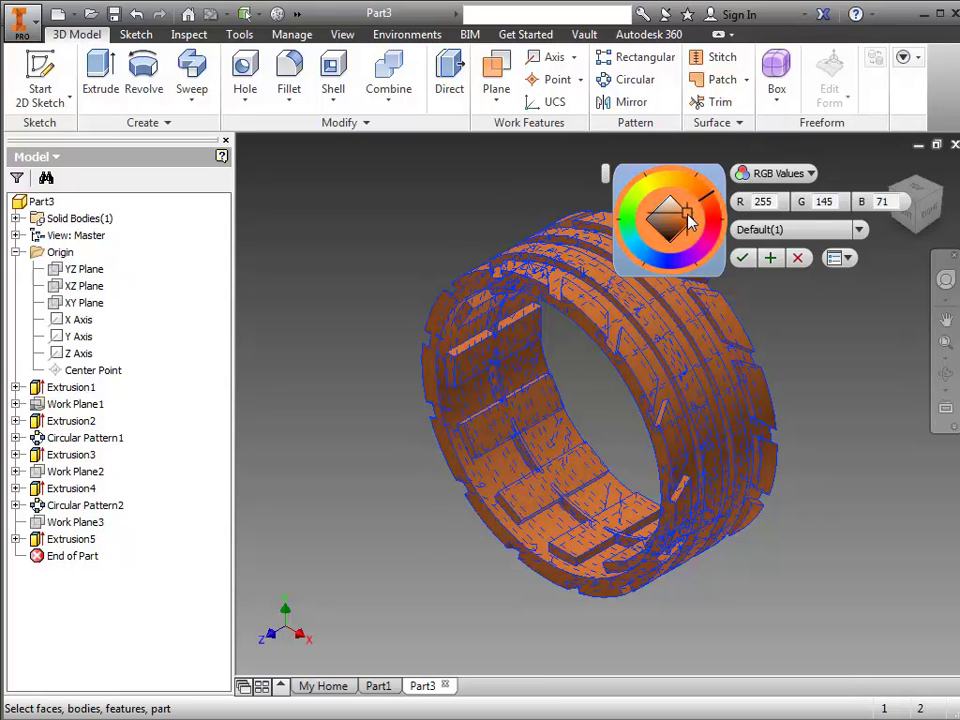
left_click(742, 258)
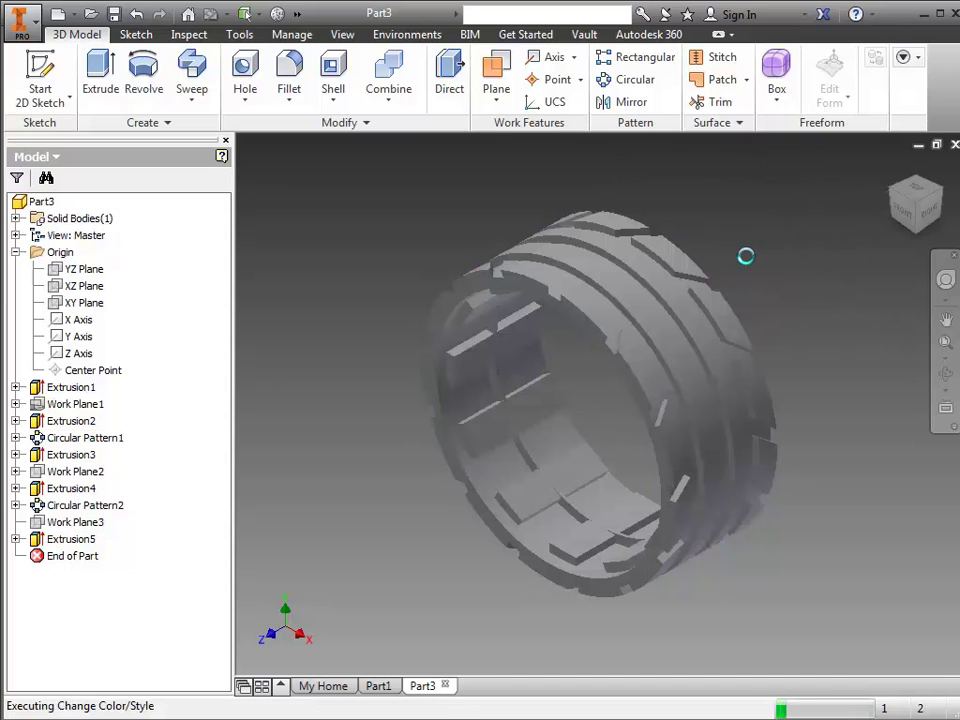